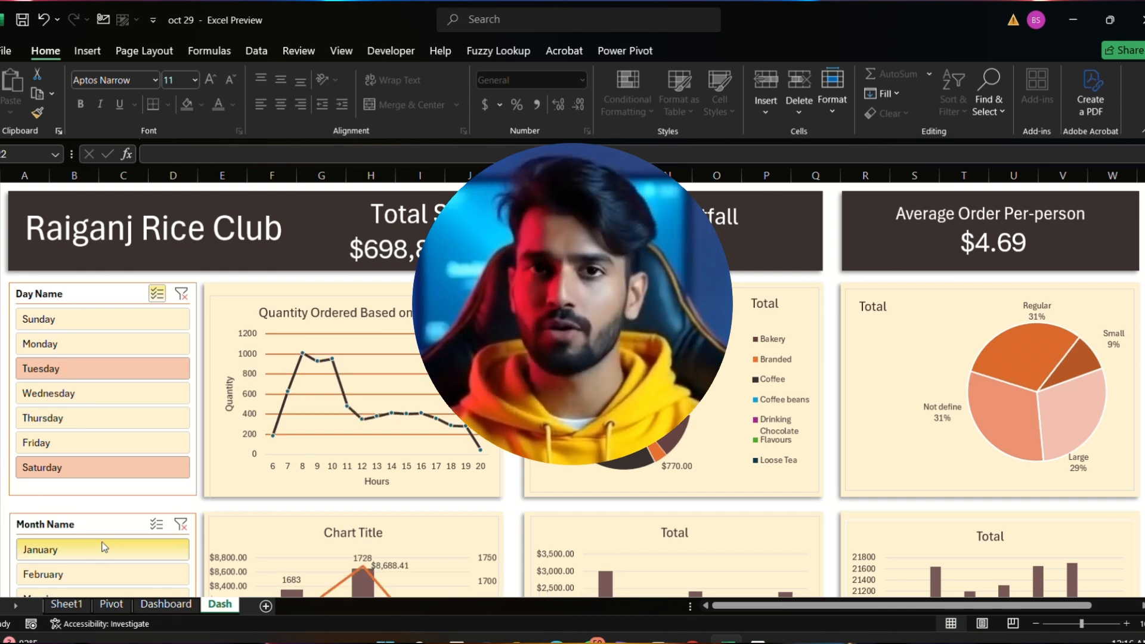
# Try different months in the Dash sheet's Month Name slicer and open the Pivot sheet
pyautogui.scroll(-1, 101, 543)
pyautogui.click(100, 555)
pyautogui.click(95, 579)
pyautogui.click(112, 604)
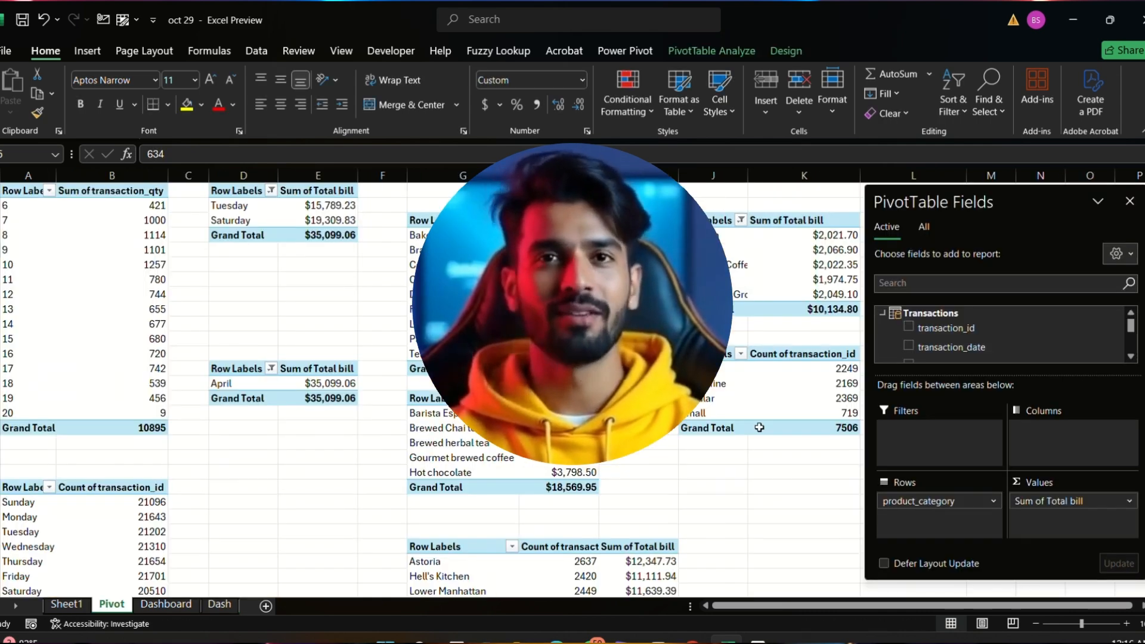
# Open the row label filter of the product category pivot table to view its filter options
pyautogui.scroll(-5, 990, 338)
pyautogui.click(514, 220)
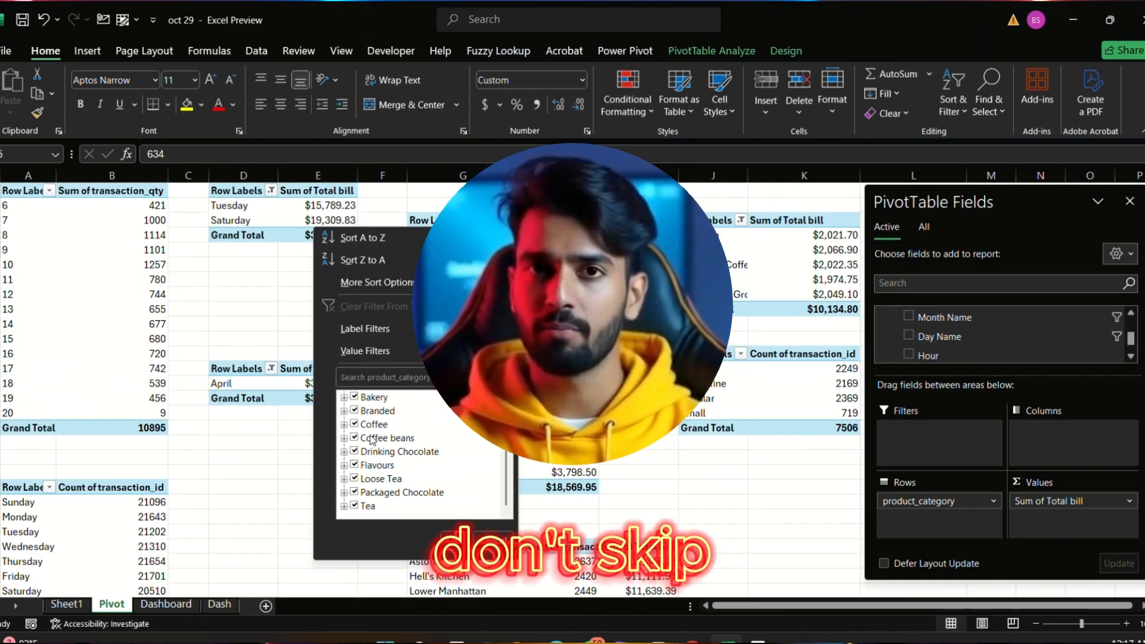
pyautogui.moveTo(365, 329)
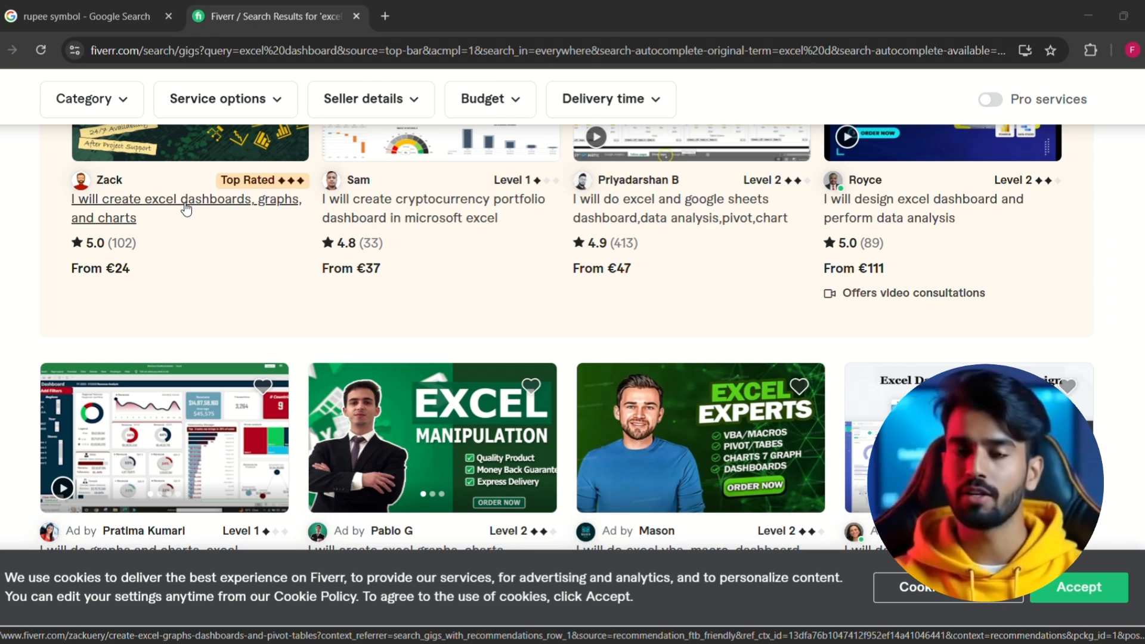
# Switch to Fiverr, open the gig "I will create excel dashboards, graphs, and charts" and browse its portfolio projects
pyautogui.click(187, 203)
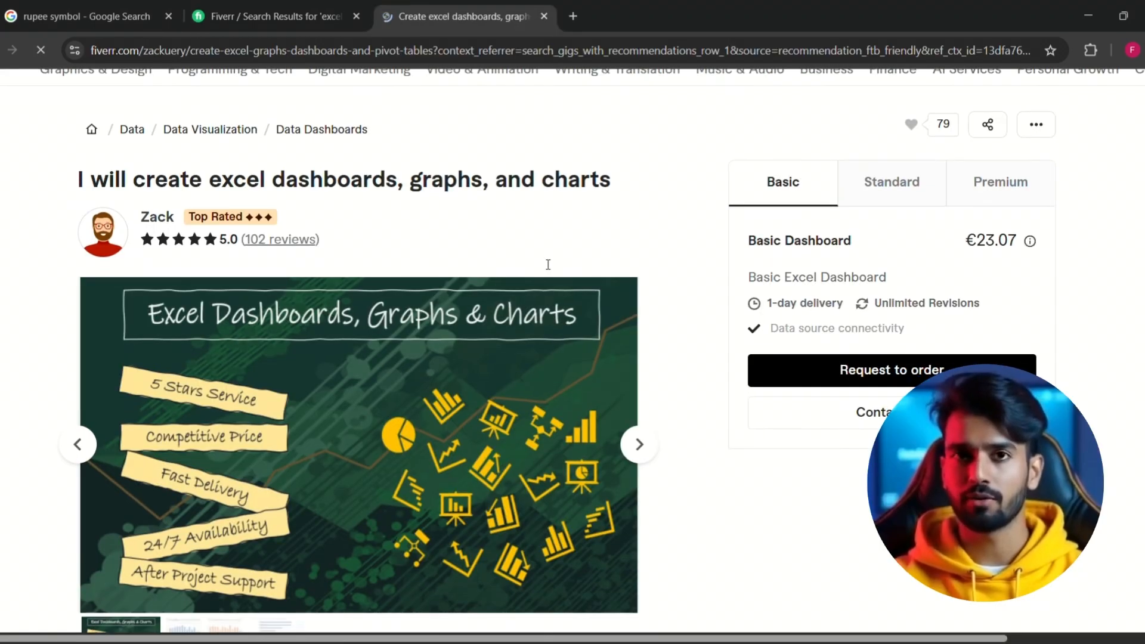
pyautogui.scroll(-15, 546, 269)
pyautogui.scroll(10, 546, 266)
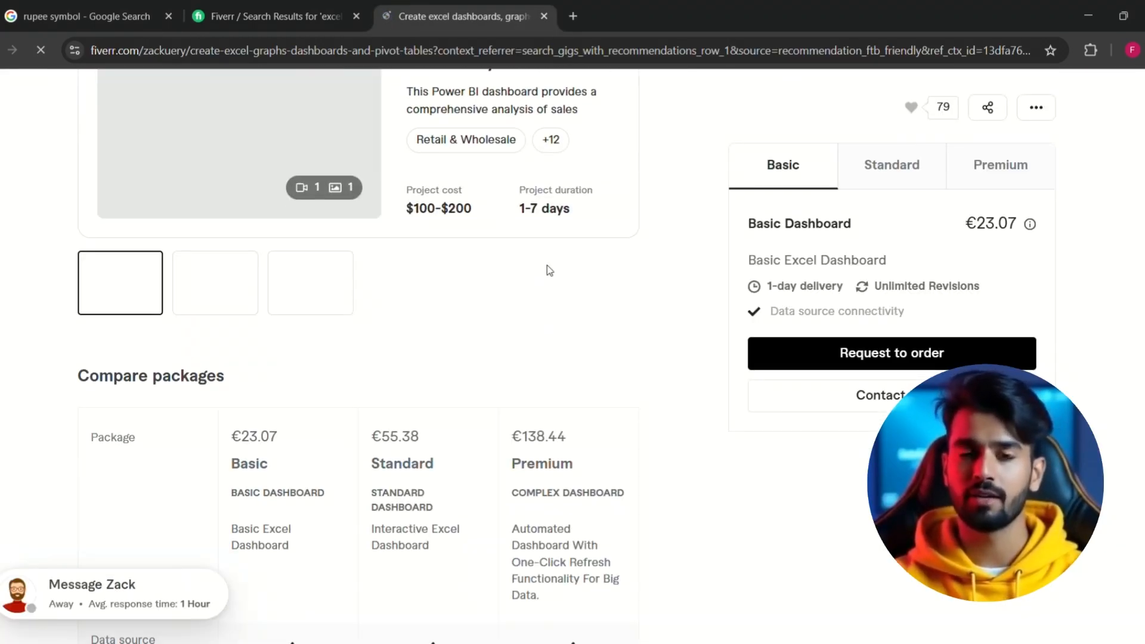
pyautogui.click(215, 440)
pyautogui.click(287, 440)
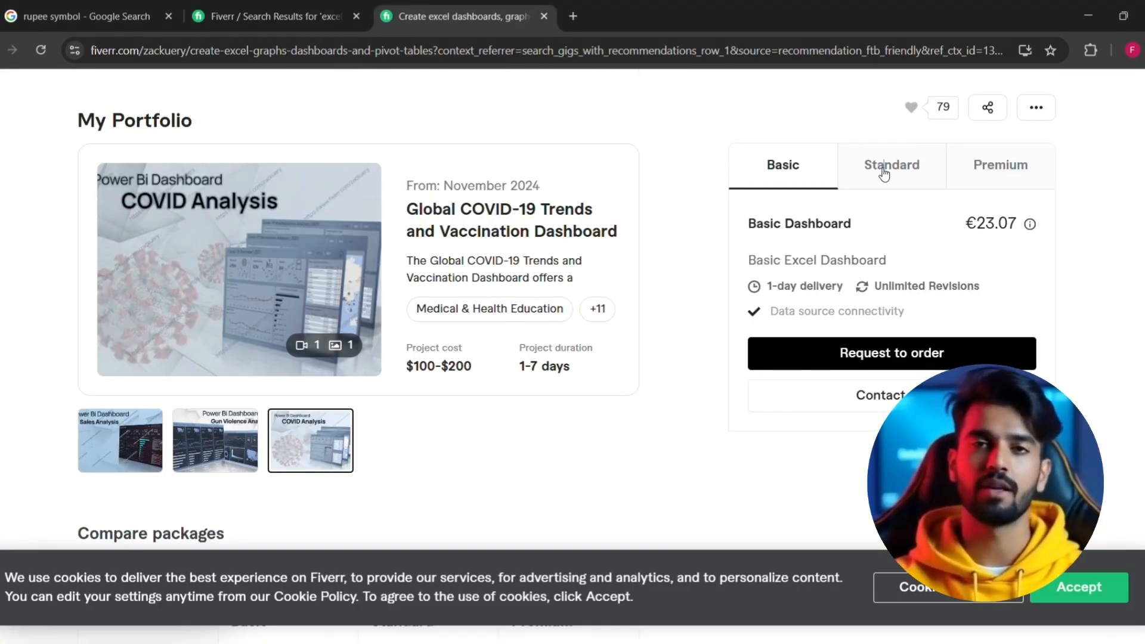
# View the gig's Standard and Premium package details and look further down its page
pyautogui.click(893, 164)
pyautogui.click(968, 167)
pyautogui.scroll(-10, 591, 334)
# Open the similar gig for Excel graphs, charts, dashboards and macros and view its sample images and Standard and Premium packages
pyautogui.click(251, 314)
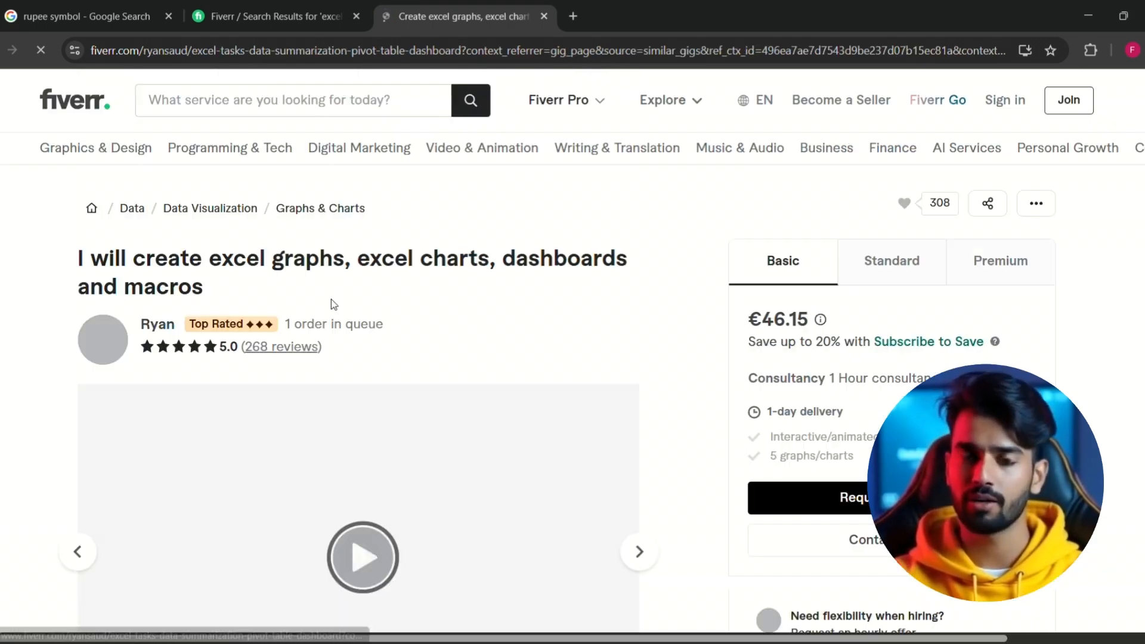
pyautogui.scroll(-5, 331, 299)
pyautogui.click(639, 237)
pyautogui.click(891, 162)
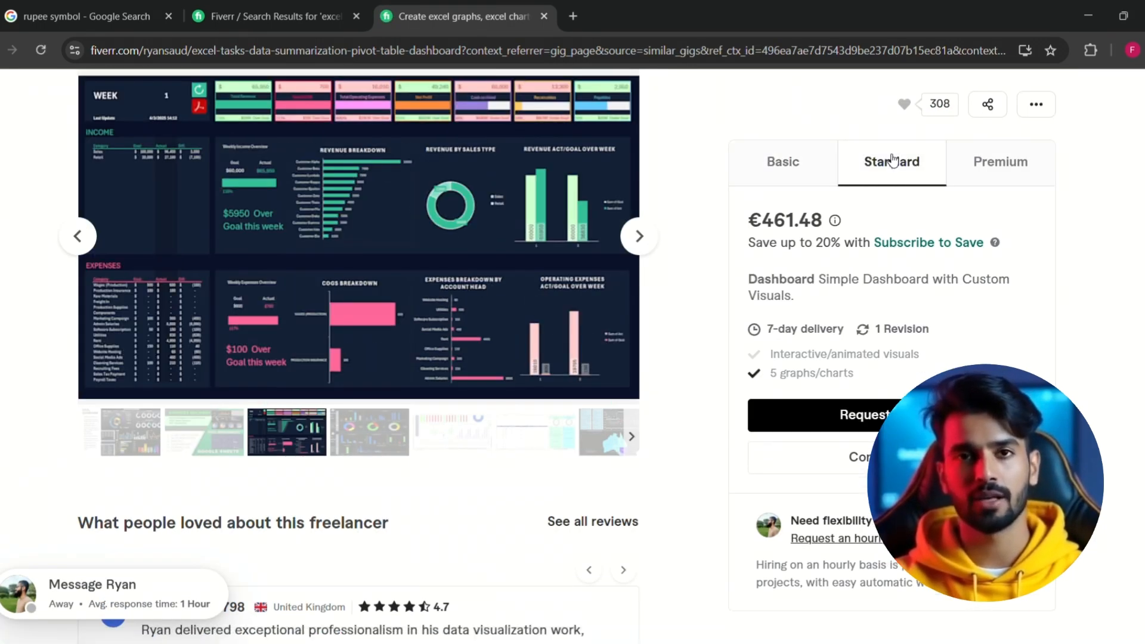
pyautogui.click(1000, 162)
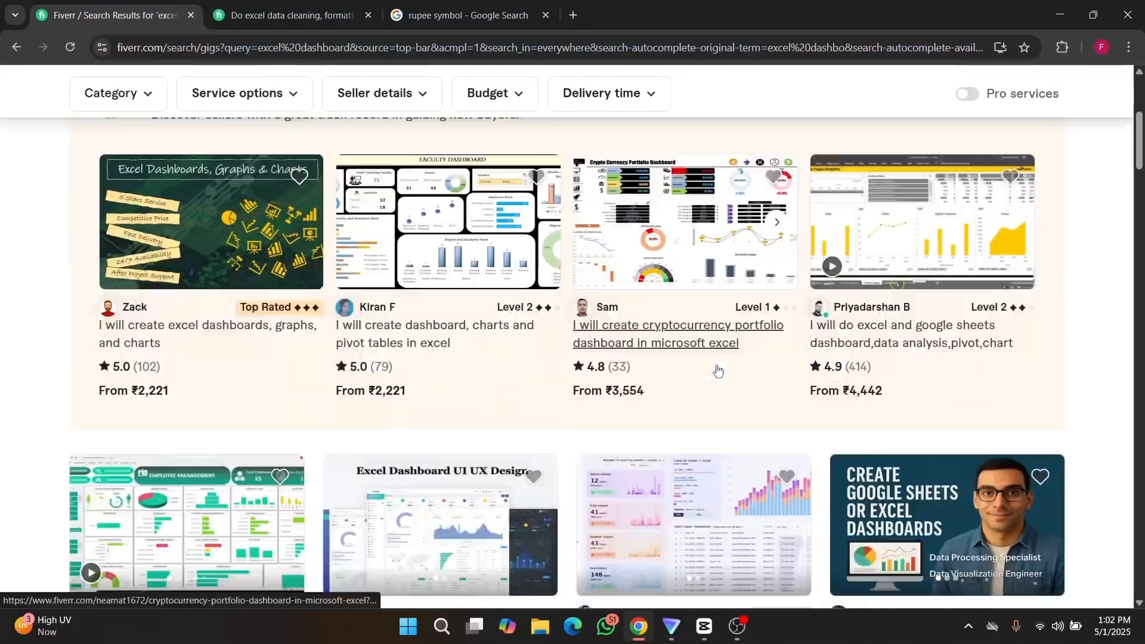
# Browse the Excel dashboard gigs and compare the Standard, Premium and Basic packages of the Excel data cleaning gig
pyautogui.scroll(-5, 716, 371)
pyautogui.scroll(-8, 717, 364)
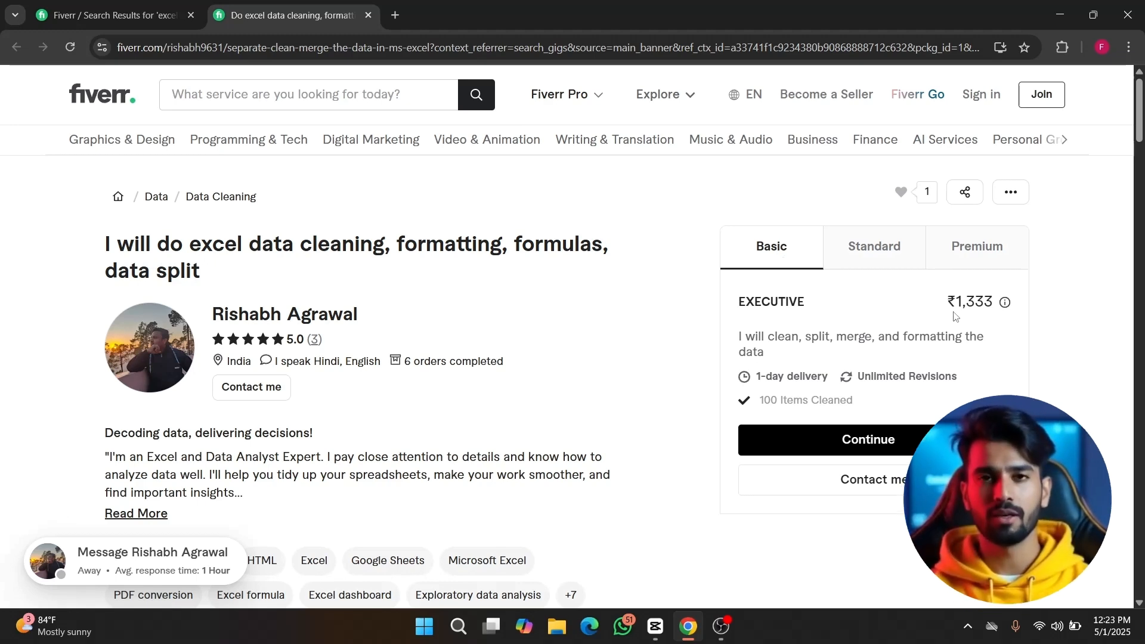
pyautogui.click(896, 257)
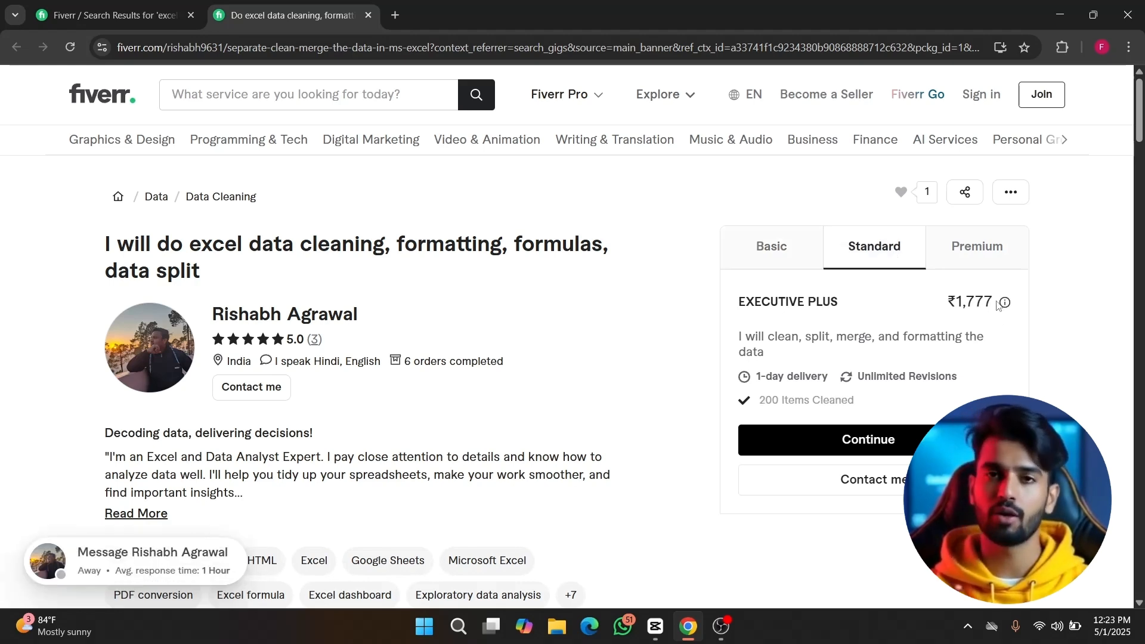
pyautogui.click(981, 257)
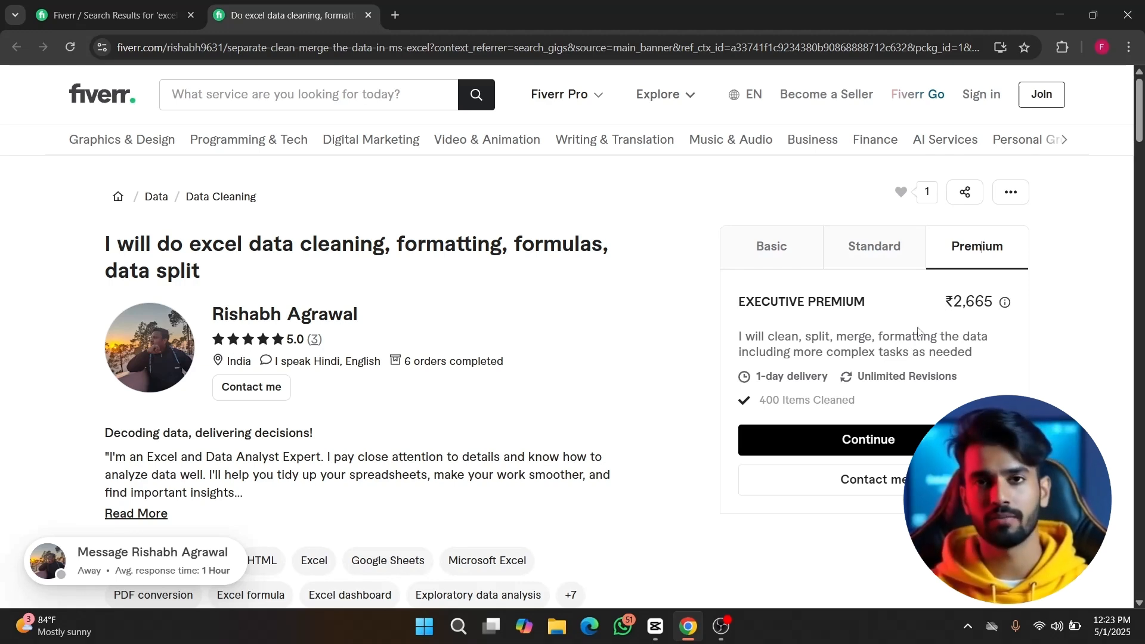
pyautogui.click(767, 259)
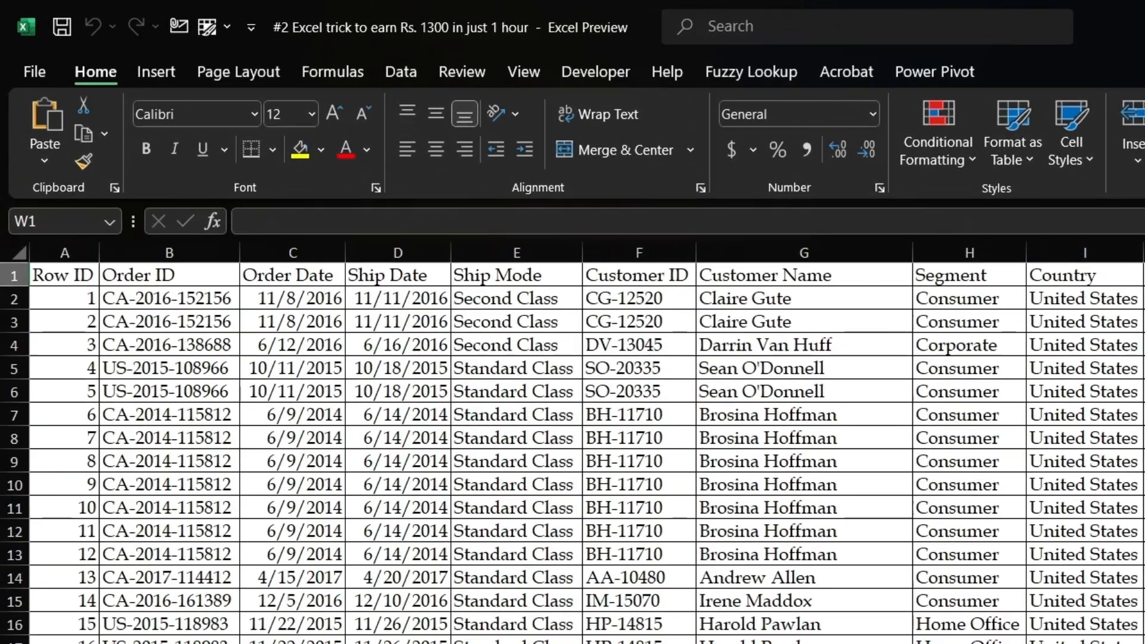
# In the Excel Sales Data sheet, go through the header row from Row ID to State
pyautogui.click(67, 278)
pyautogui.press('Right')
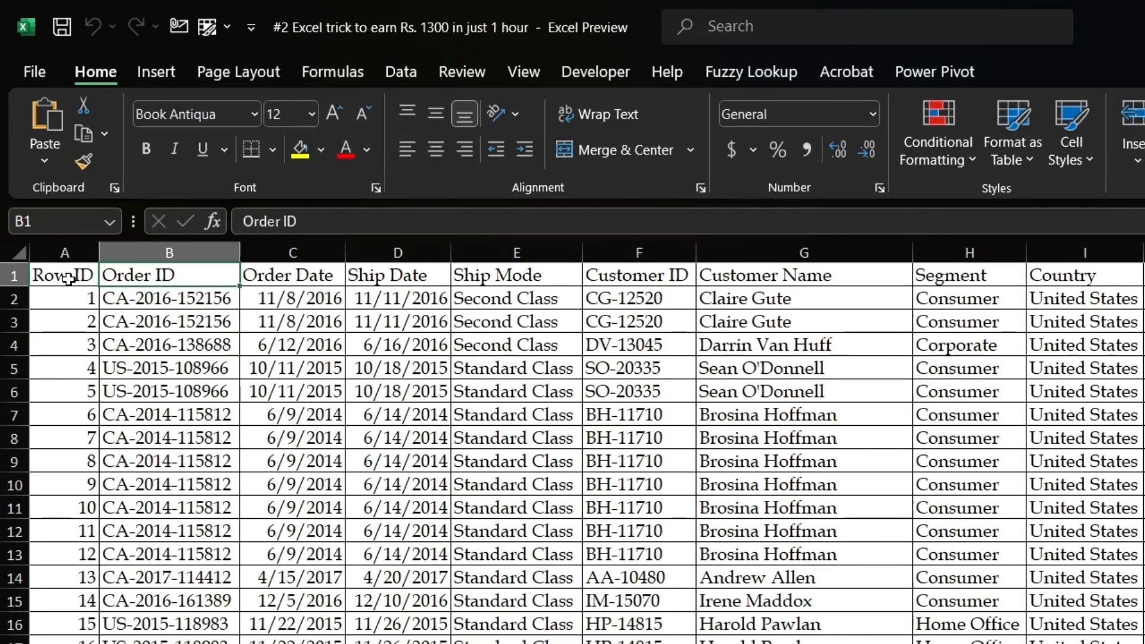
pyautogui.press('Right')
pyautogui.press('Right')
pyautogui.press('Right')
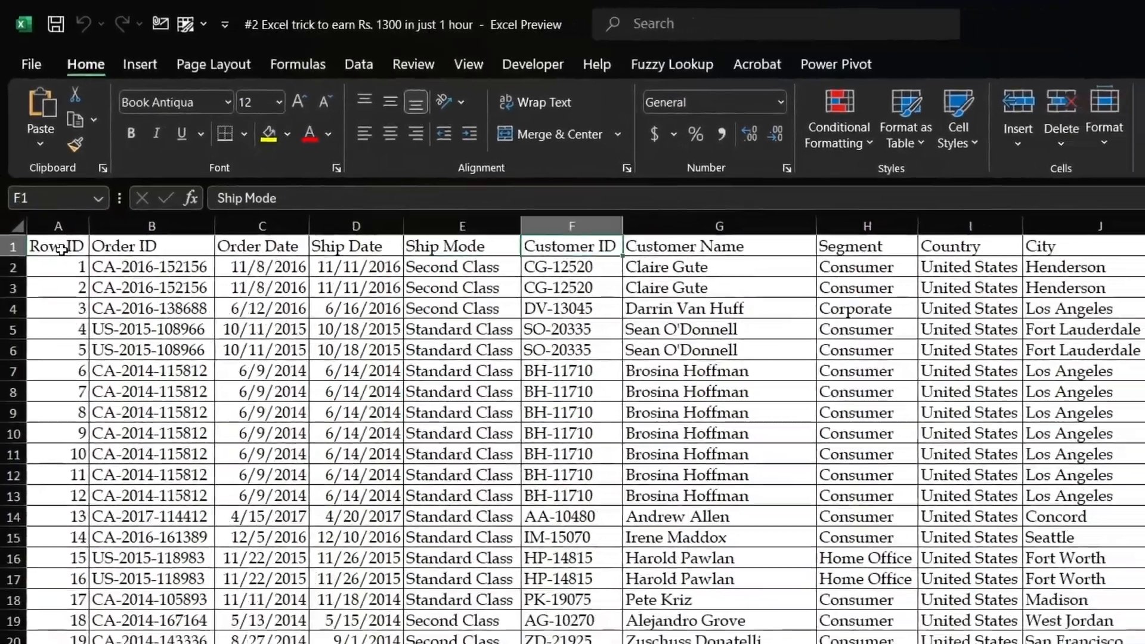
pyautogui.press('Right')
pyautogui.press('Right')
pyautogui.press('Right')
pyautogui.press('Right')
pyautogui.press('Right')
pyautogui.press('Right')
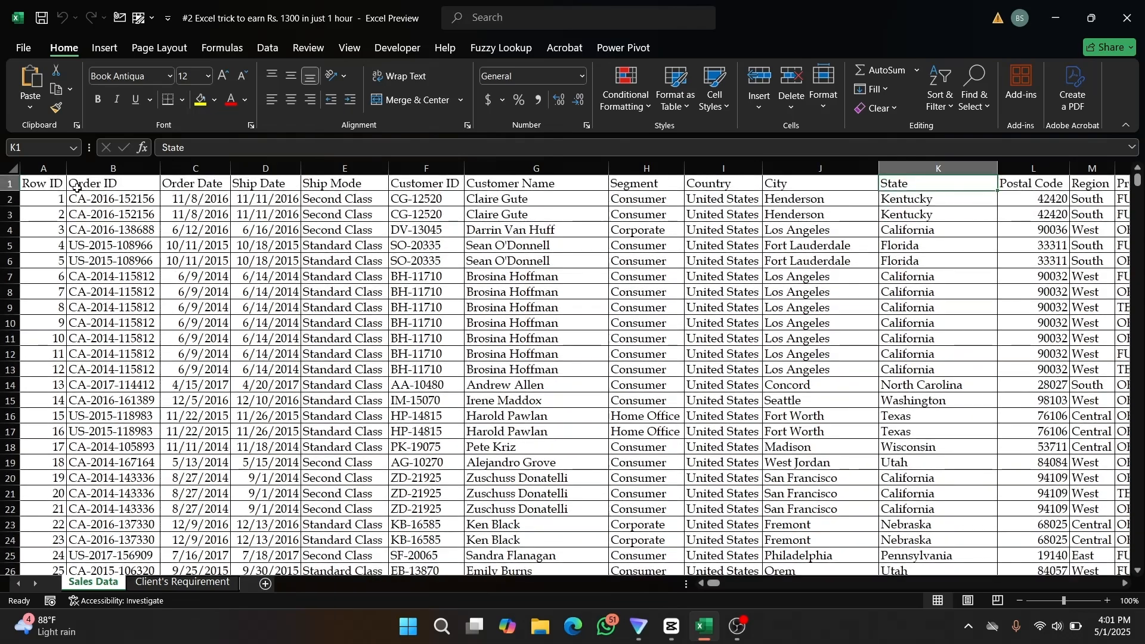
# Jump from the Row ID header to the last record in that column of the Sales Data sheet
pyautogui.click(55, 184)
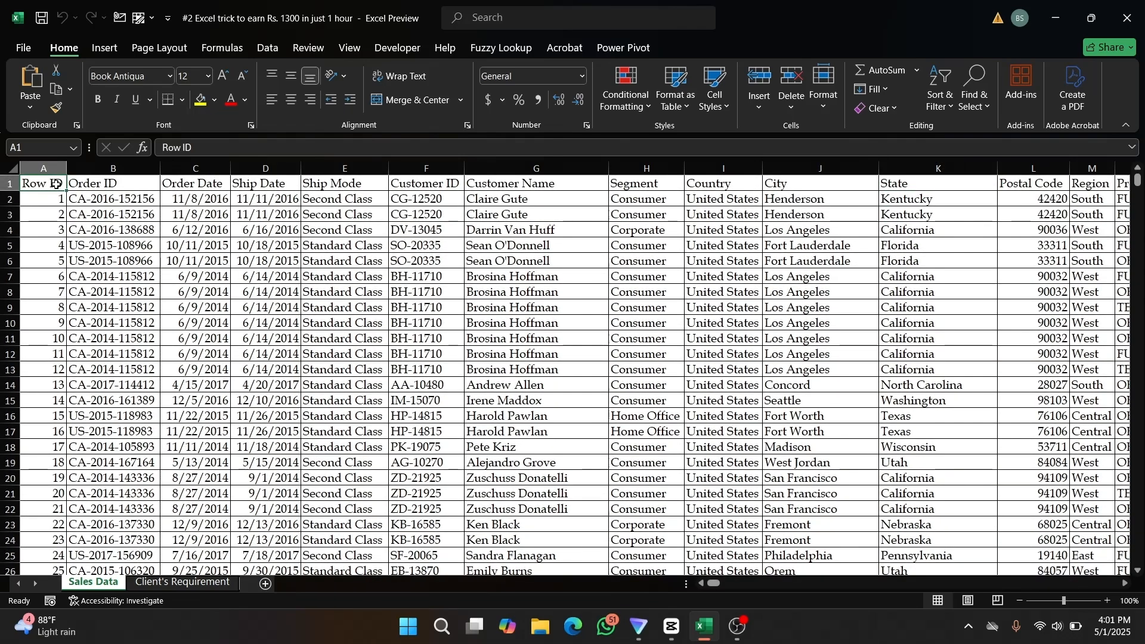
pyautogui.hotkey('ctrl', 'Down')
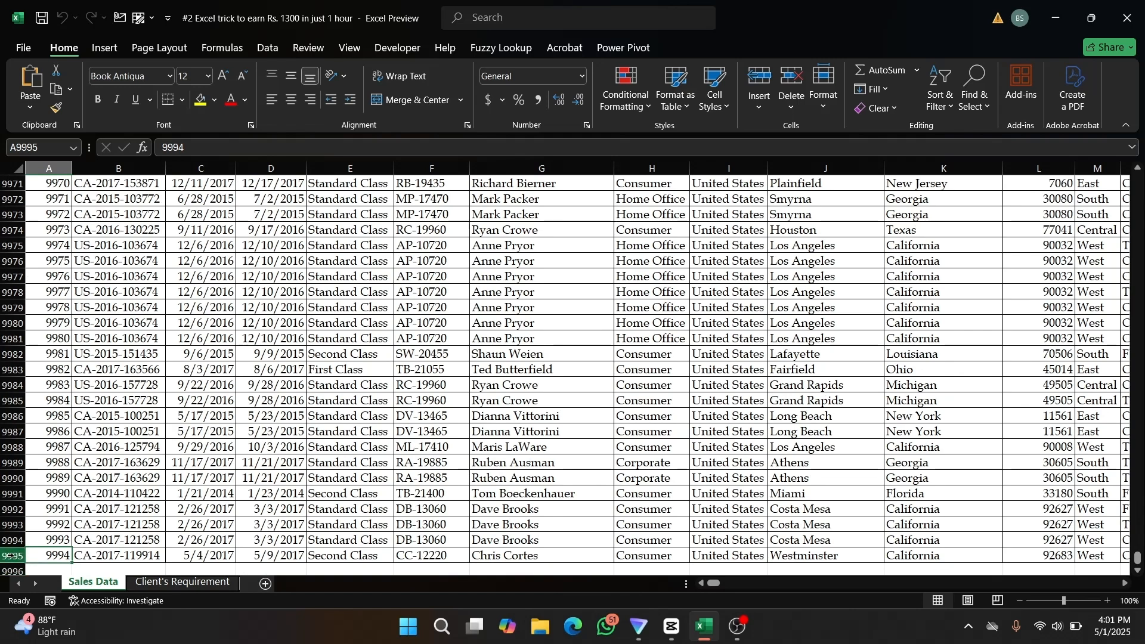
pyautogui.click(61, 538)
pyautogui.click(58, 554)
# Read the Client's Requirement sheet and return to cell A1 of the Sales Data sheet
pyautogui.click(161, 584)
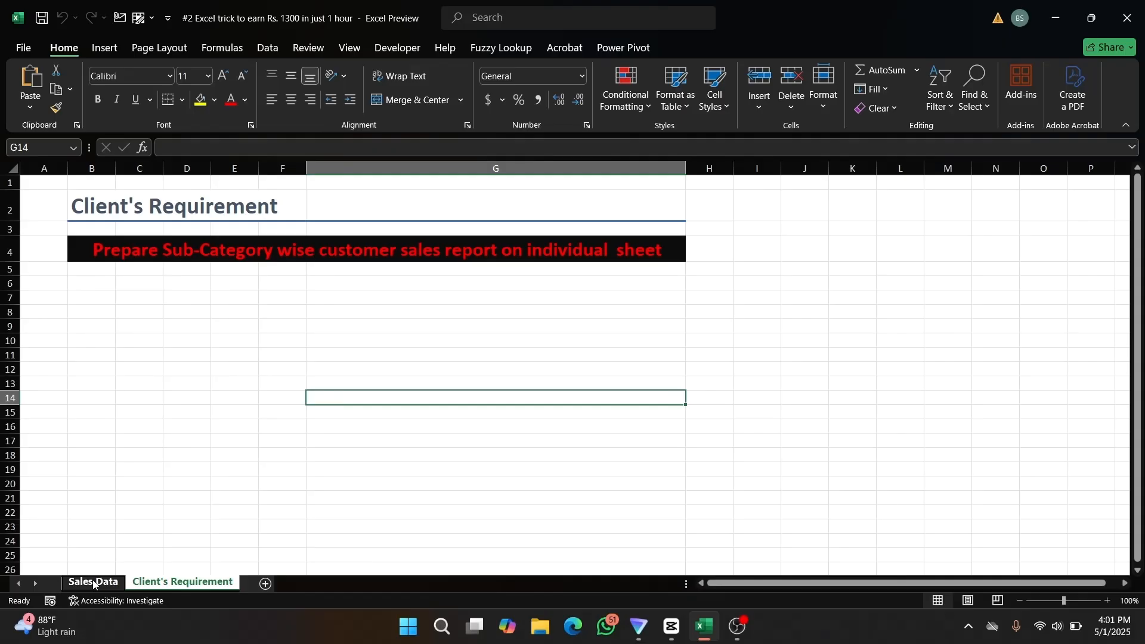
pyautogui.click(94, 583)
pyautogui.hotkey('ctrl', 'Home')
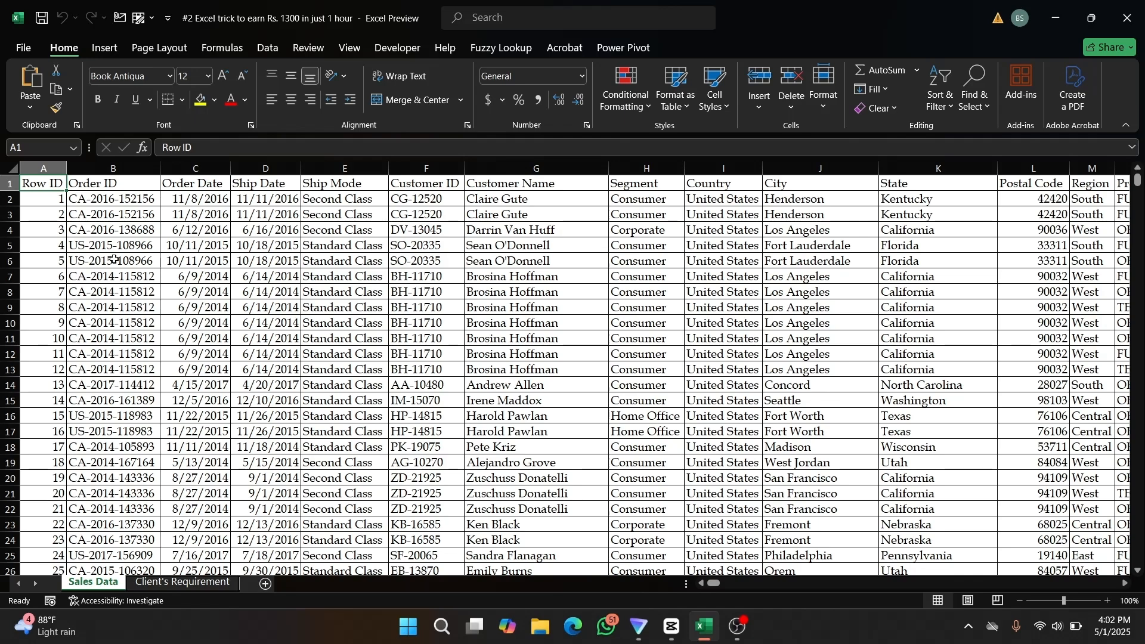
# Go through the remaining Sales Data headers from Order ID across to the Sales column
pyautogui.press('Right')
pyautogui.press('Right')
pyautogui.press('Right')
pyautogui.press('Right')
pyautogui.press('Right')
pyautogui.press('Right')
pyautogui.press('Right')
pyautogui.press('Right')
pyautogui.press('Right')
pyautogui.press('Right')
pyautogui.press('Right')
pyautogui.press('Right')
pyautogui.press('Right')
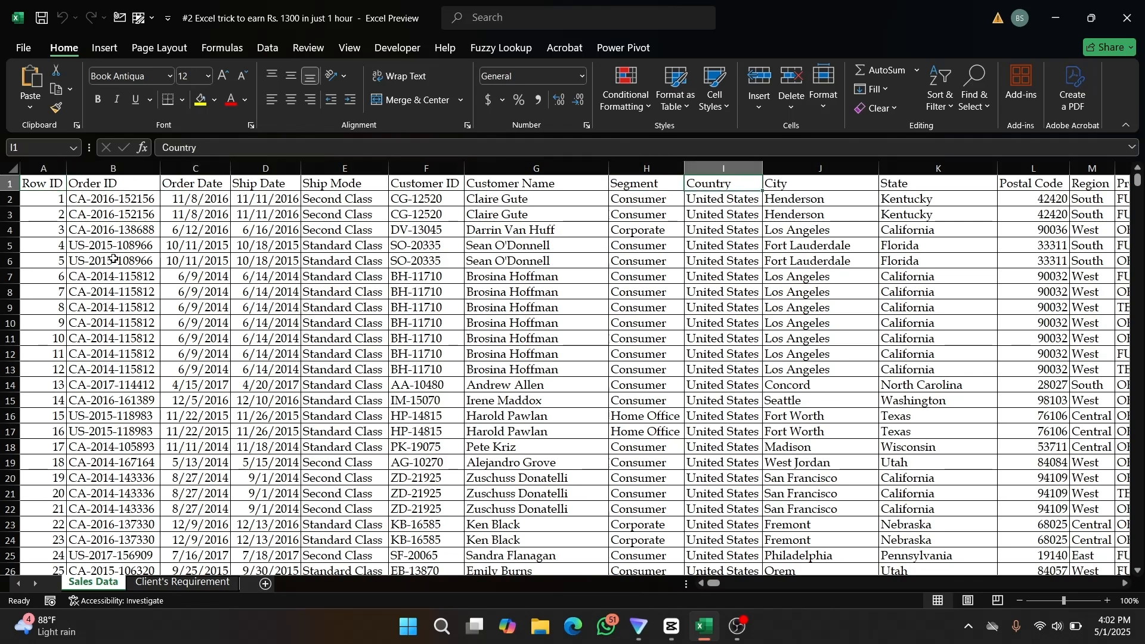
pyautogui.press('Right')
pyautogui.press('Right')
pyautogui.press('Right')
pyautogui.press('Right')
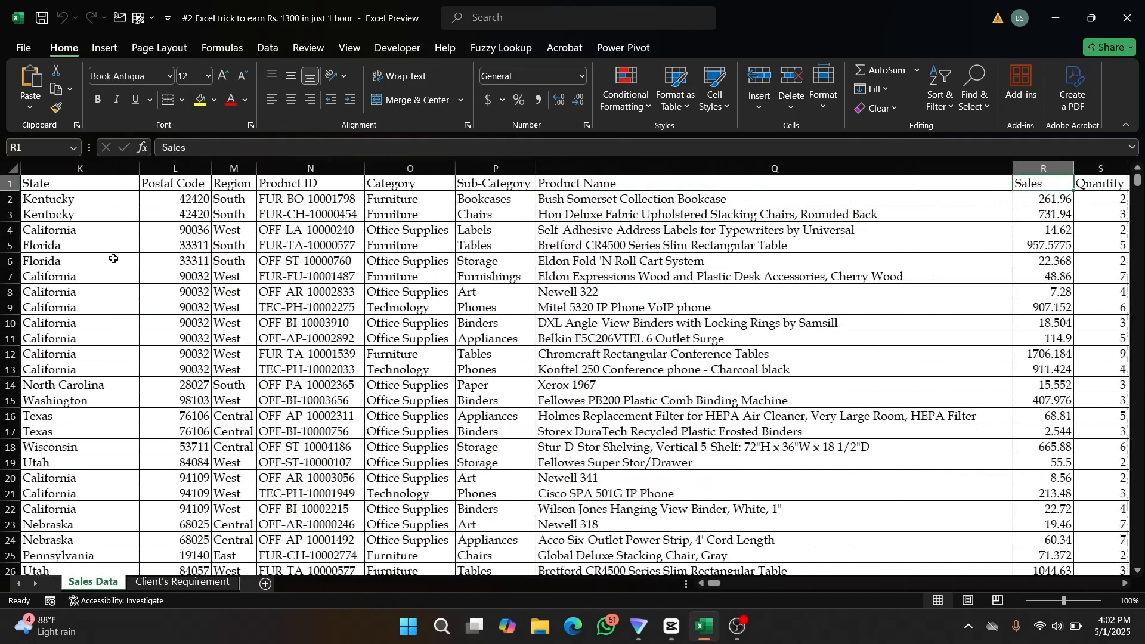
# Look over the first Sales values and Sub-Category entries, ending at the Sub-Category header in P1
pyautogui.press('Down')
pyautogui.press('Down')
pyautogui.press('Down')
pyautogui.press('Down')
pyautogui.press('Down')
pyautogui.press('Down')
pyautogui.press('Down')
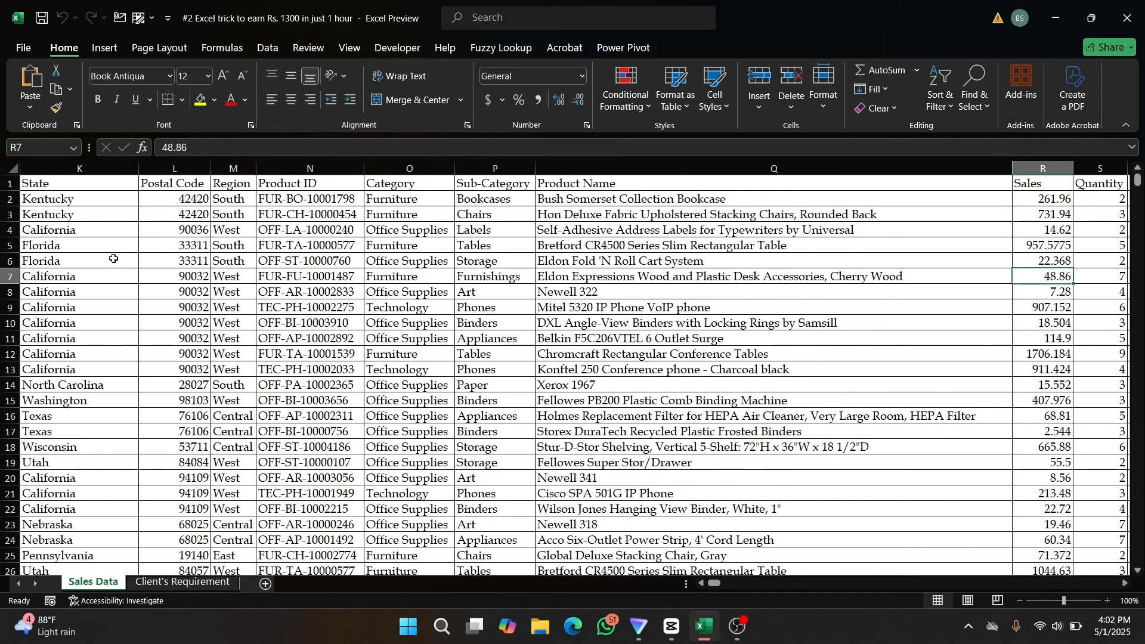
pyautogui.press('Left')
pyautogui.press('Left')
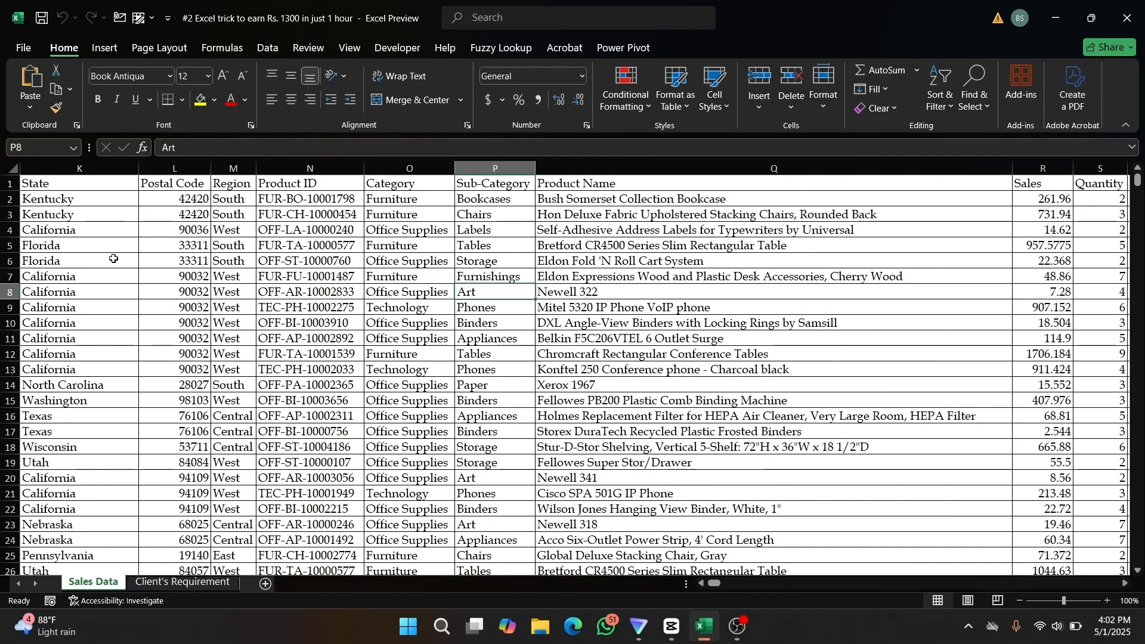
pyautogui.press('Up')
pyautogui.press('Up')
pyautogui.press('Up')
pyautogui.press('Up')
pyautogui.press('Up')
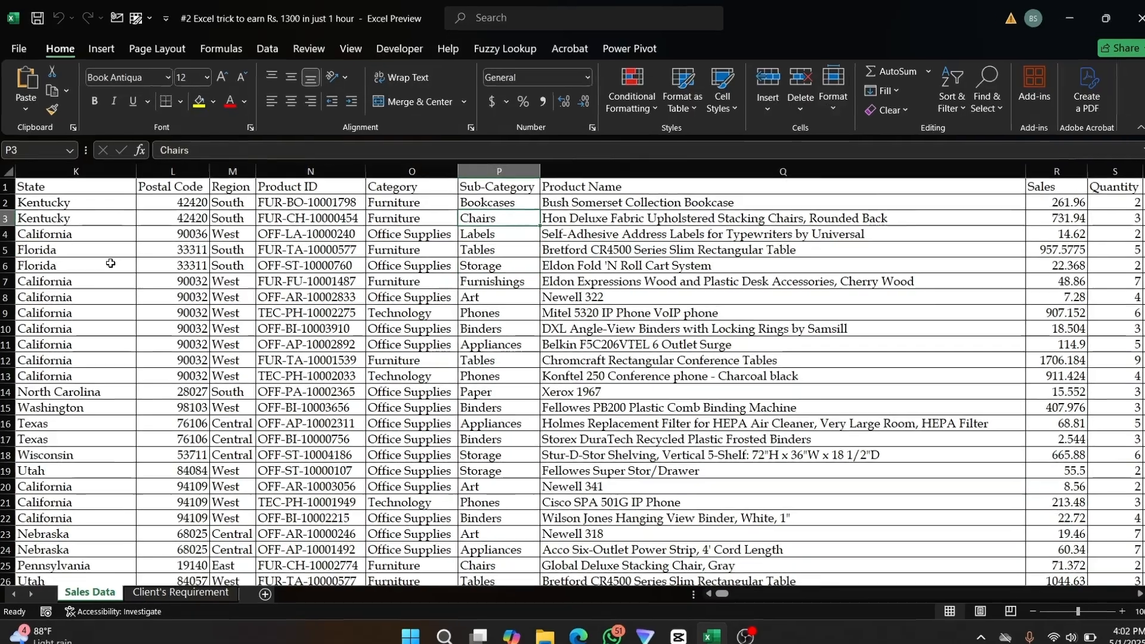
pyautogui.press('Up')
pyautogui.press('Up')
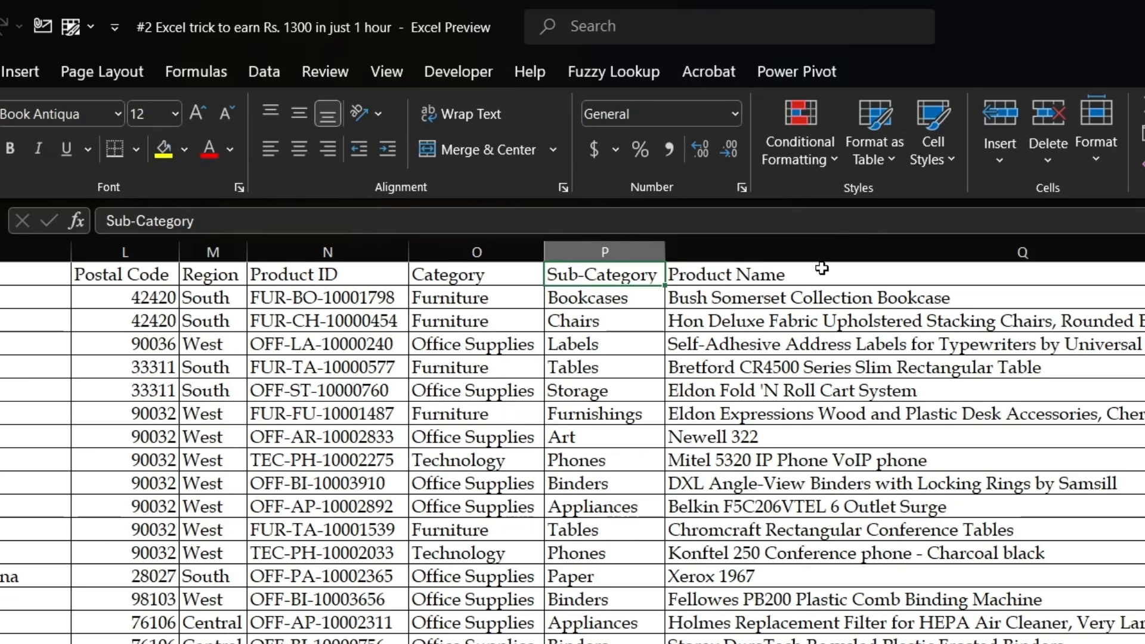
# Examine the entries in the Sub-Category column and bring the sheet's first columns back into view
pyautogui.click(818, 279)
pyautogui.click(652, 278)
pyautogui.click(607, 253)
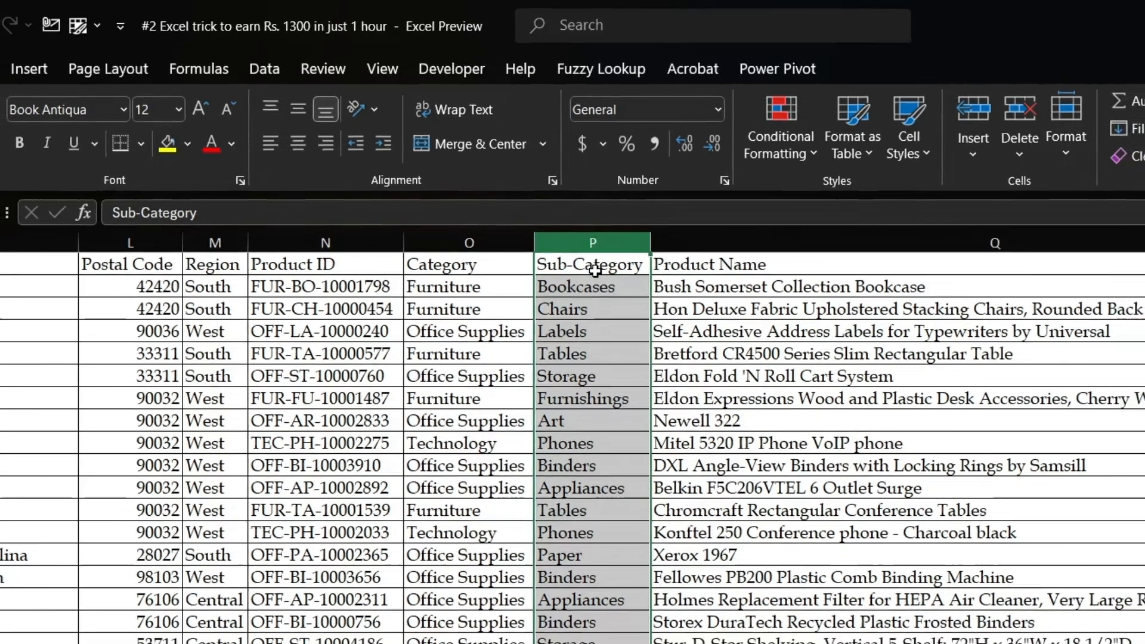
pyautogui.click(610, 276)
pyautogui.press('Down')
pyautogui.press('Down')
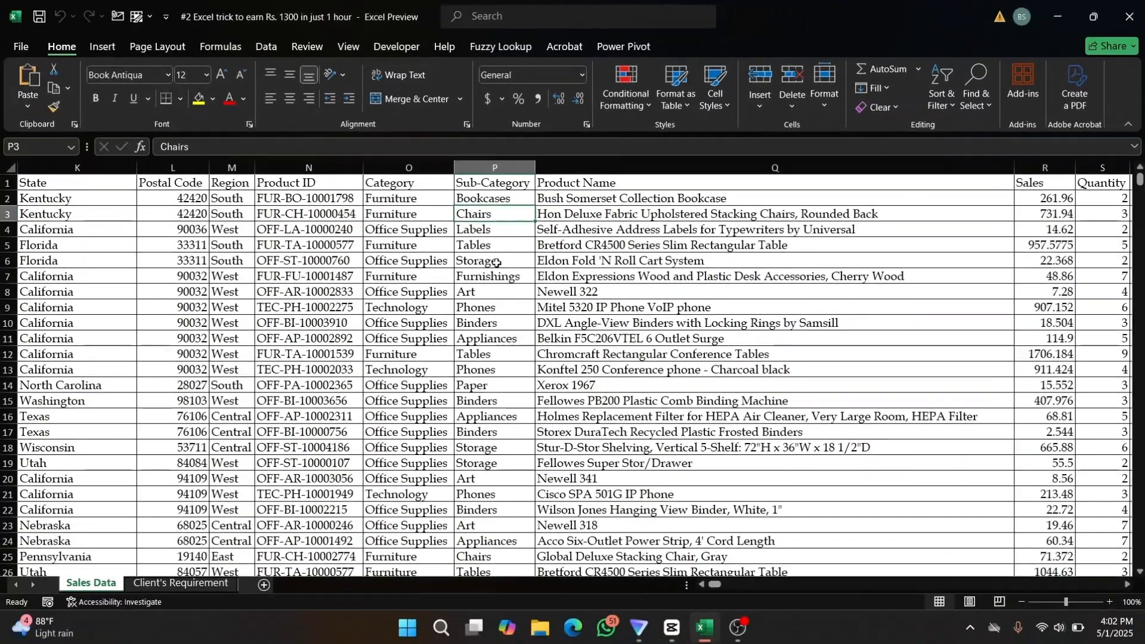
pyautogui.click(498, 275)
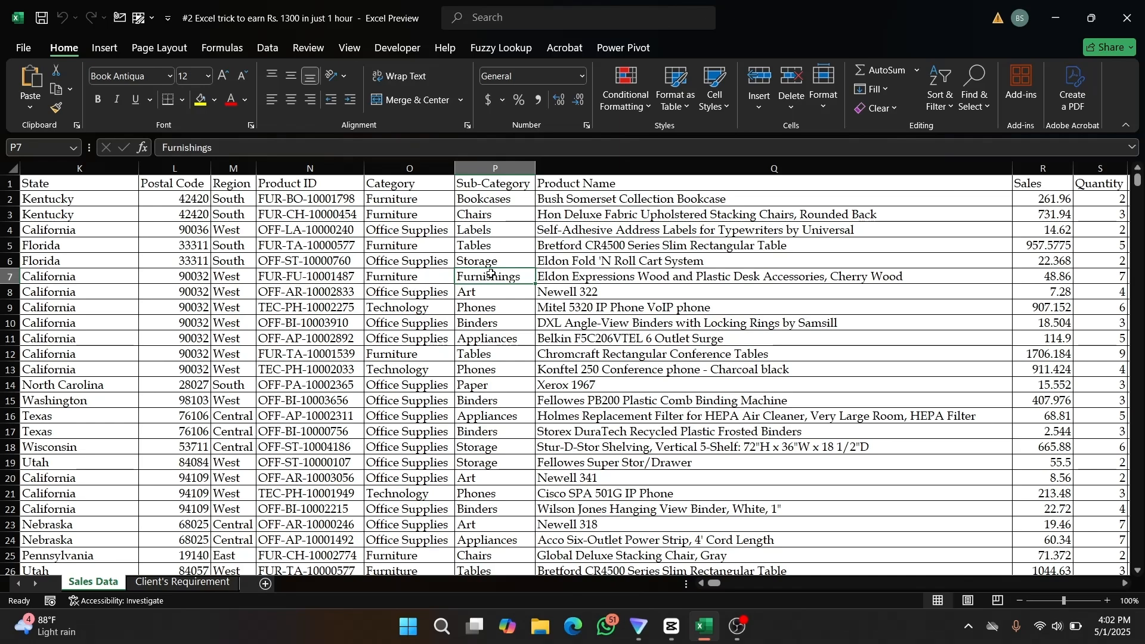
pyautogui.scroll(-2, 488, 288)
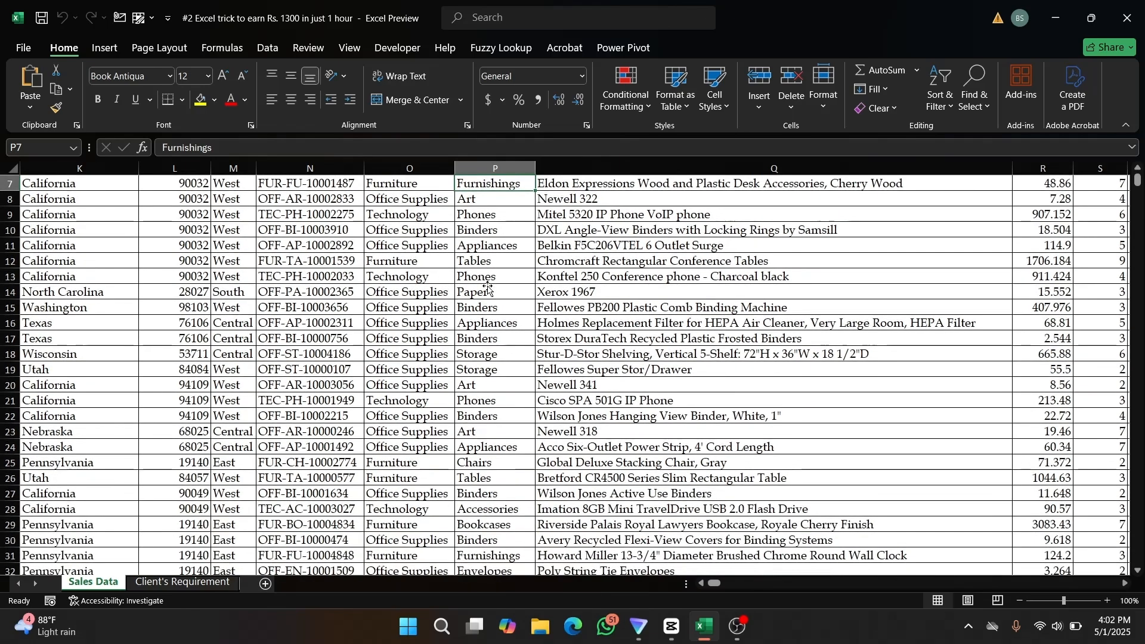
pyautogui.scroll(2, 488, 288)
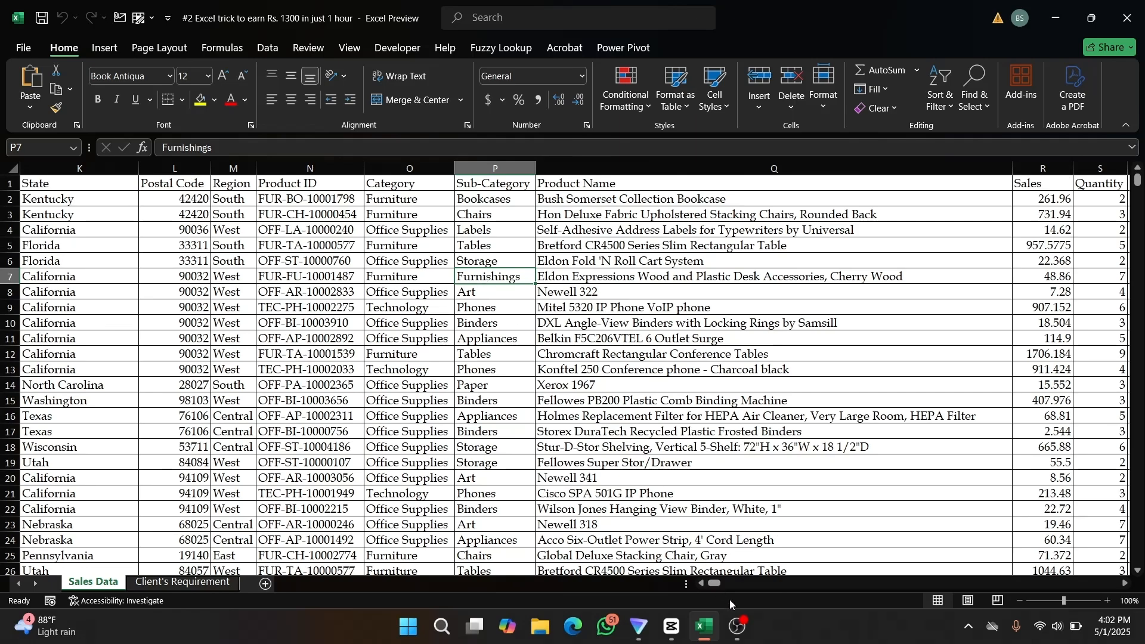
pyautogui.moveTo(716, 581); pyautogui.dragTo(684, 581)
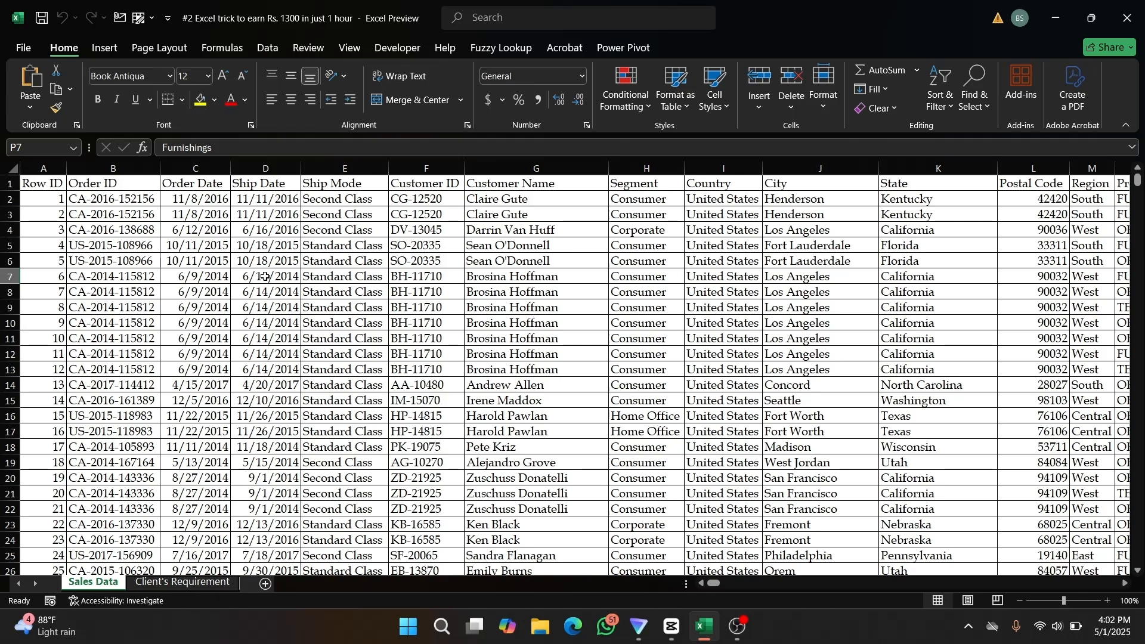
pyautogui.scroll(-1, 233, 288)
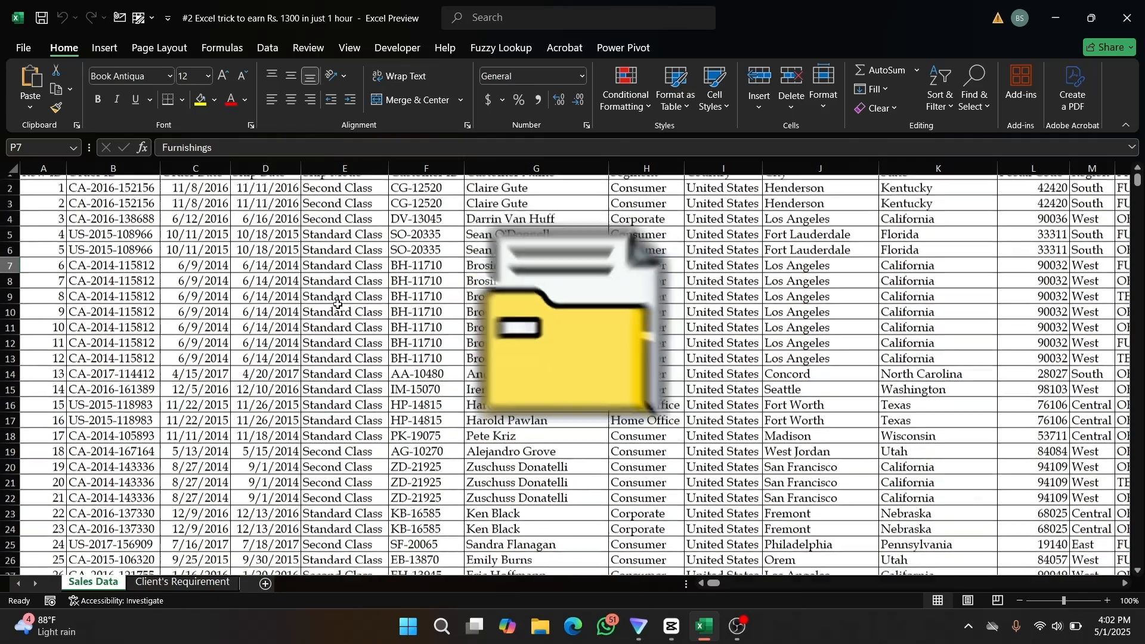
pyautogui.scroll(1, 338, 305)
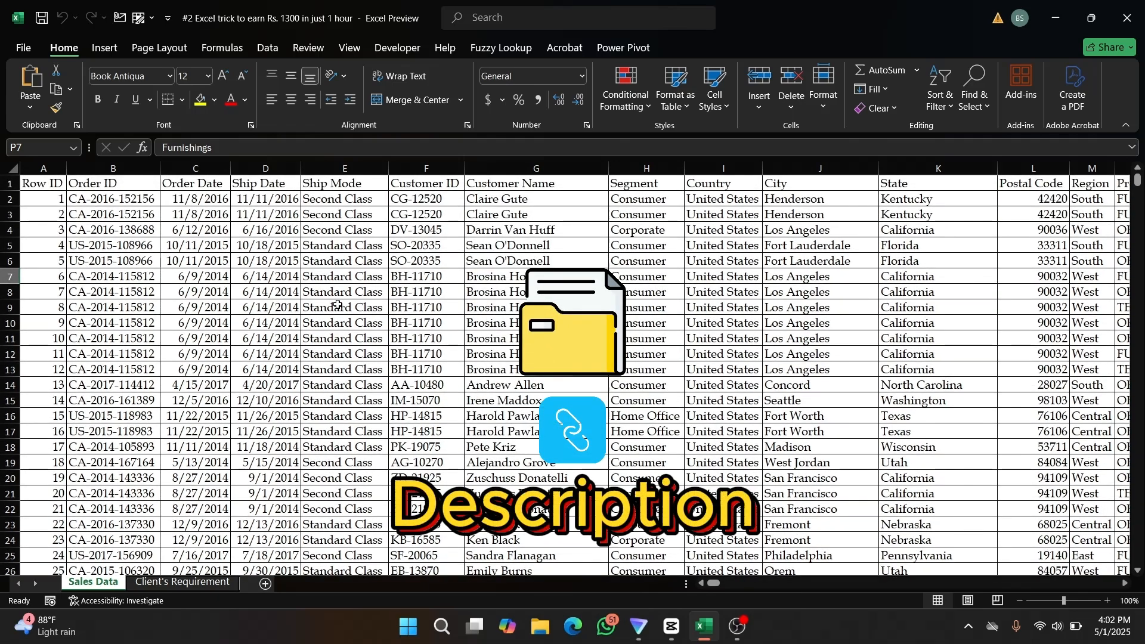
pyautogui.scroll(-1, 338, 305)
pyautogui.scroll(1, 337, 305)
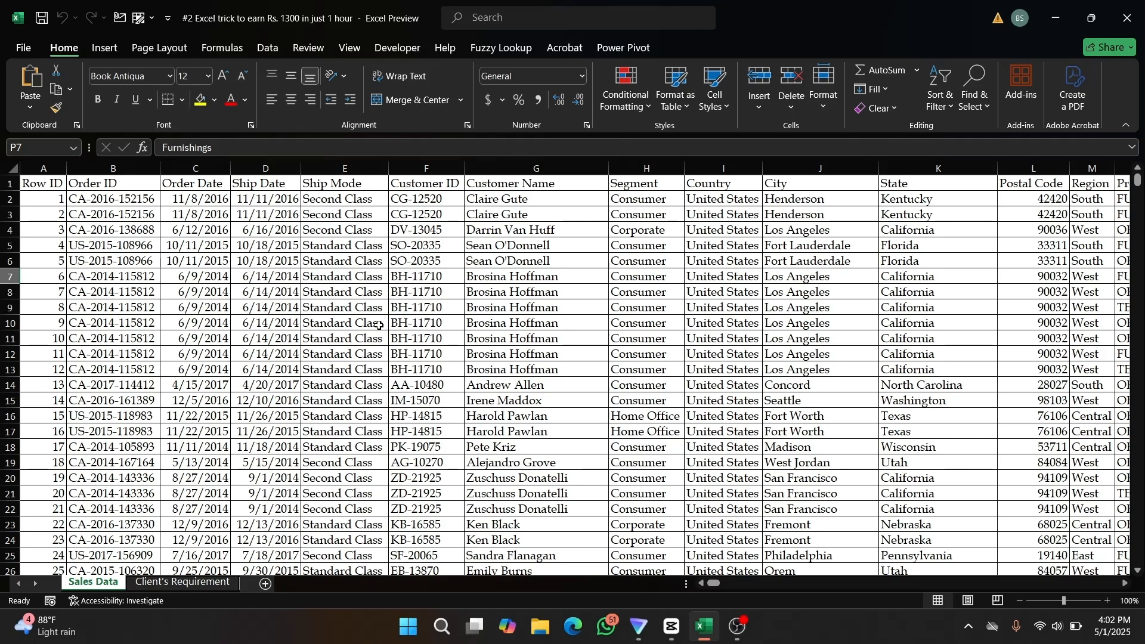
# Select the entire data range A1:U9995 on the Sales Data sheet, check its last rows, and return to cell A1
pyautogui.scroll(-1, 368, 321)
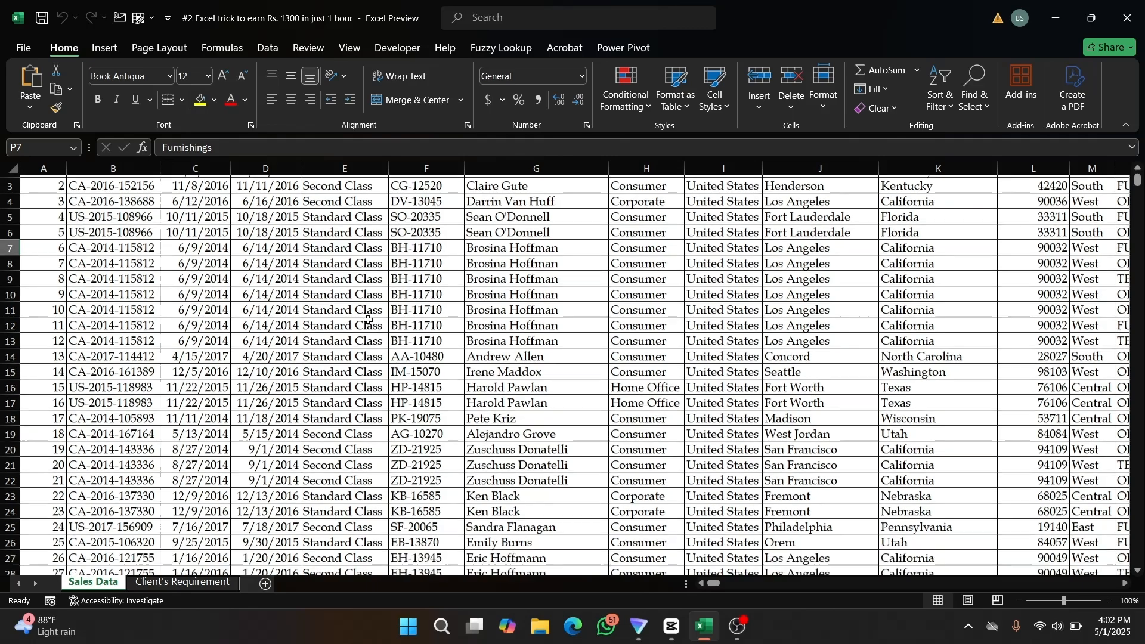
pyautogui.scroll(1, 368, 321)
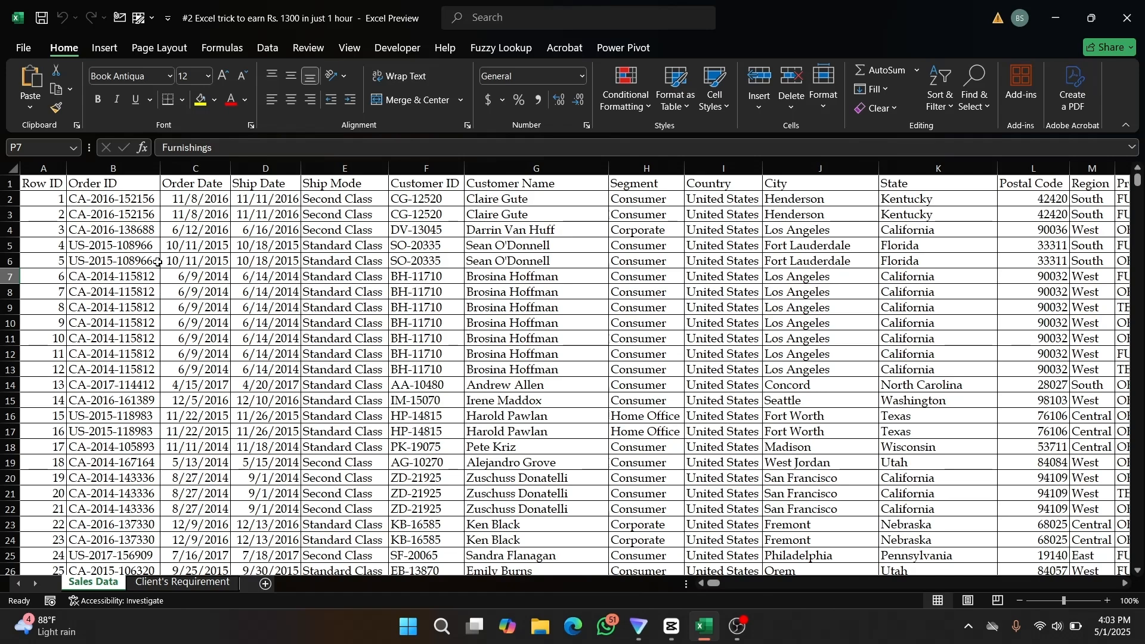
pyautogui.click(73, 229)
pyautogui.click(31, 183)
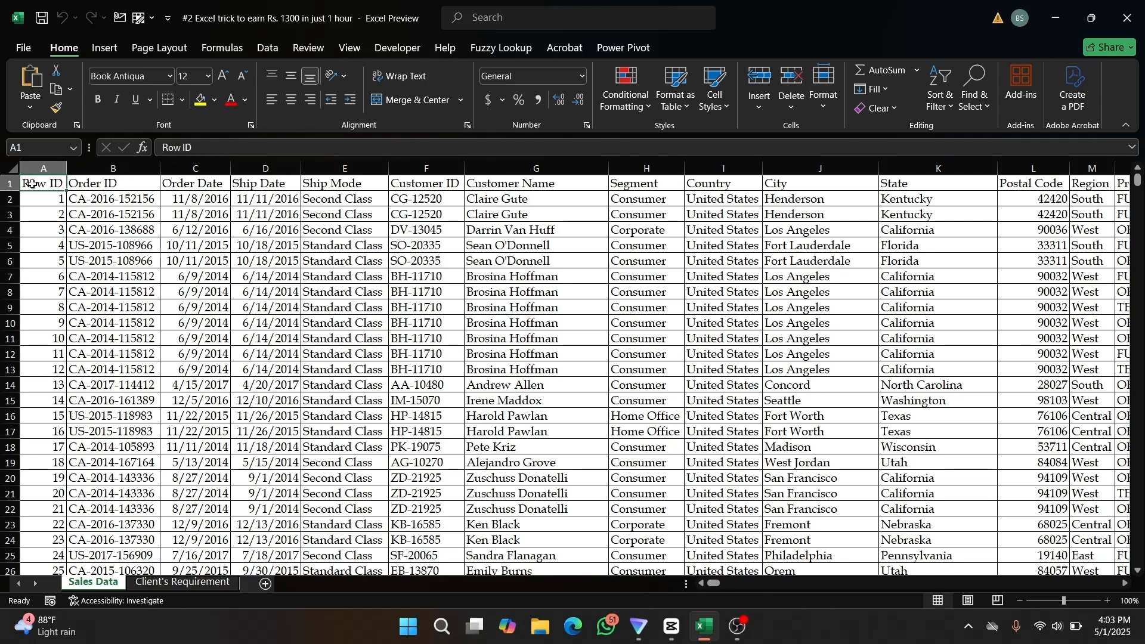
pyautogui.hotkey('ctrl', 'a')
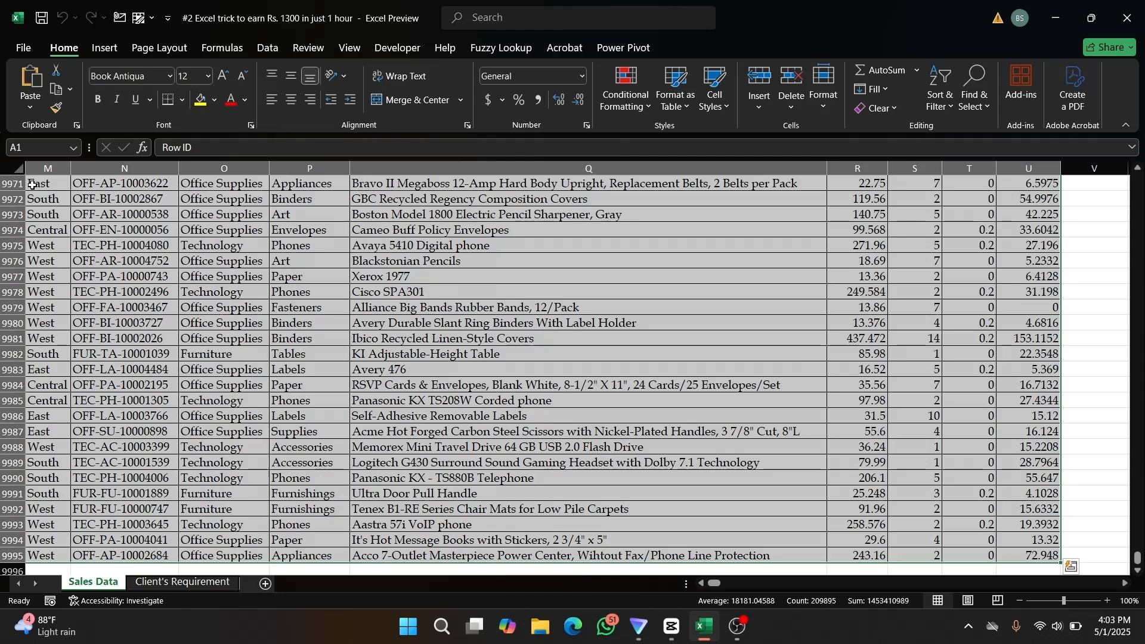
pyautogui.scroll(-2, 197, 443)
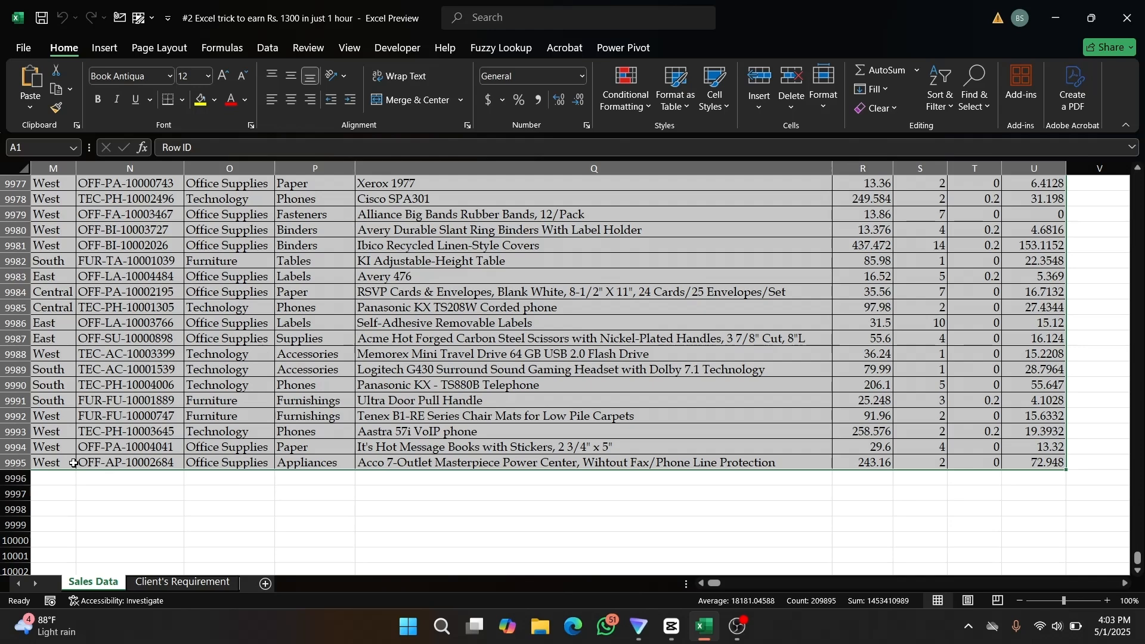
pyautogui.hotkey('ctrl', 'BackSpace')
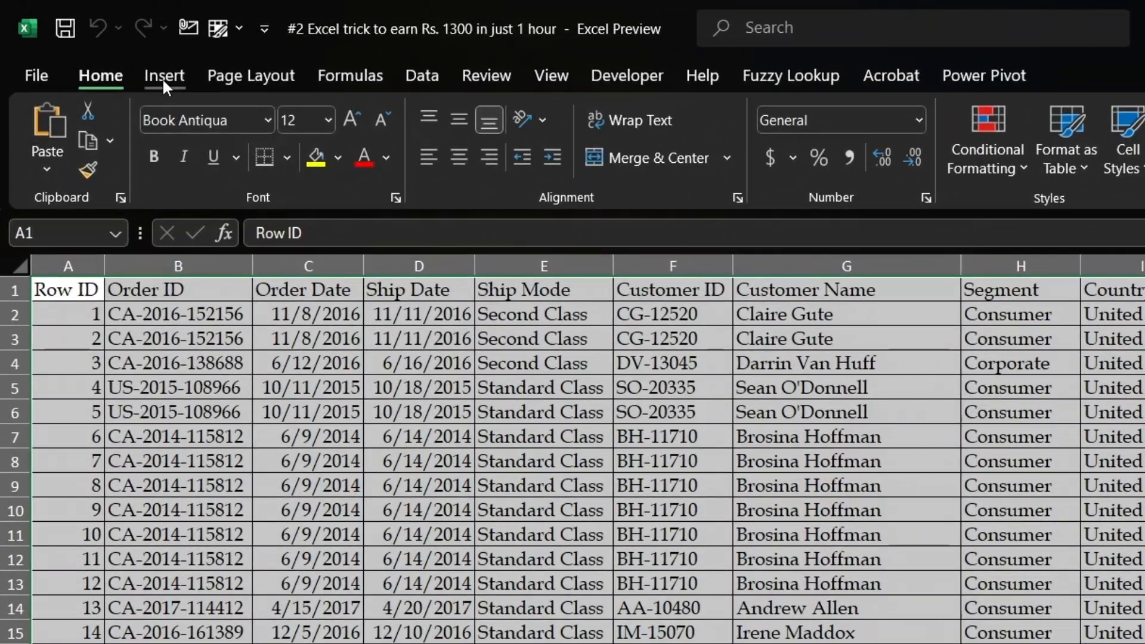
# Insert a PivotTable from the selected Sales Data range, placing it in cell B8 of the existing Client's Requirement sheet
pyautogui.click(161, 80)
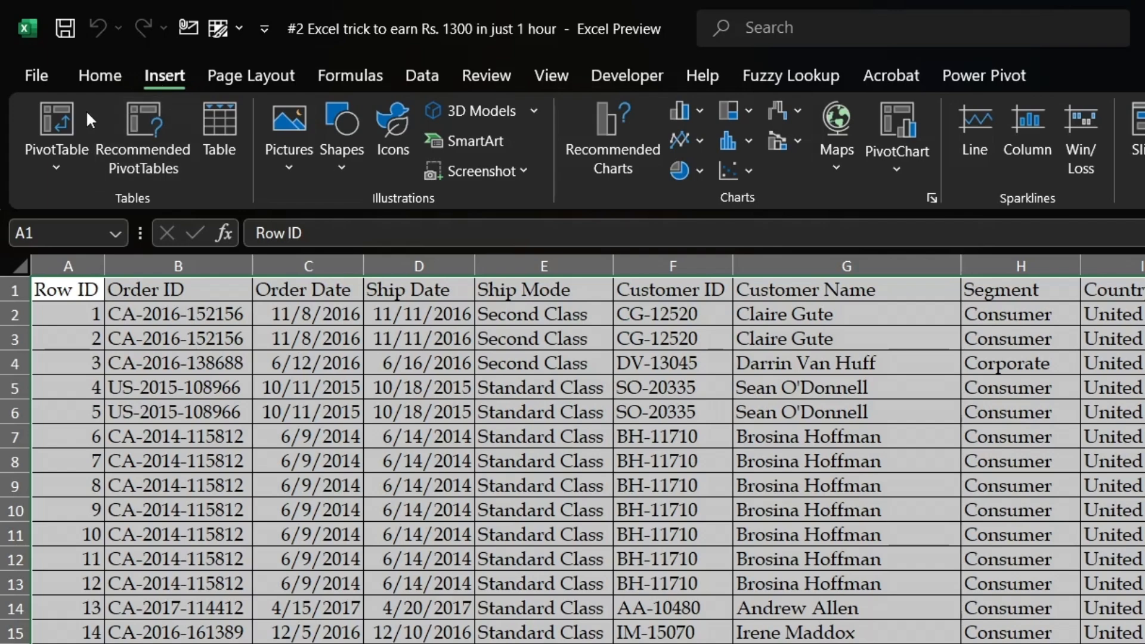
pyautogui.click(47, 160)
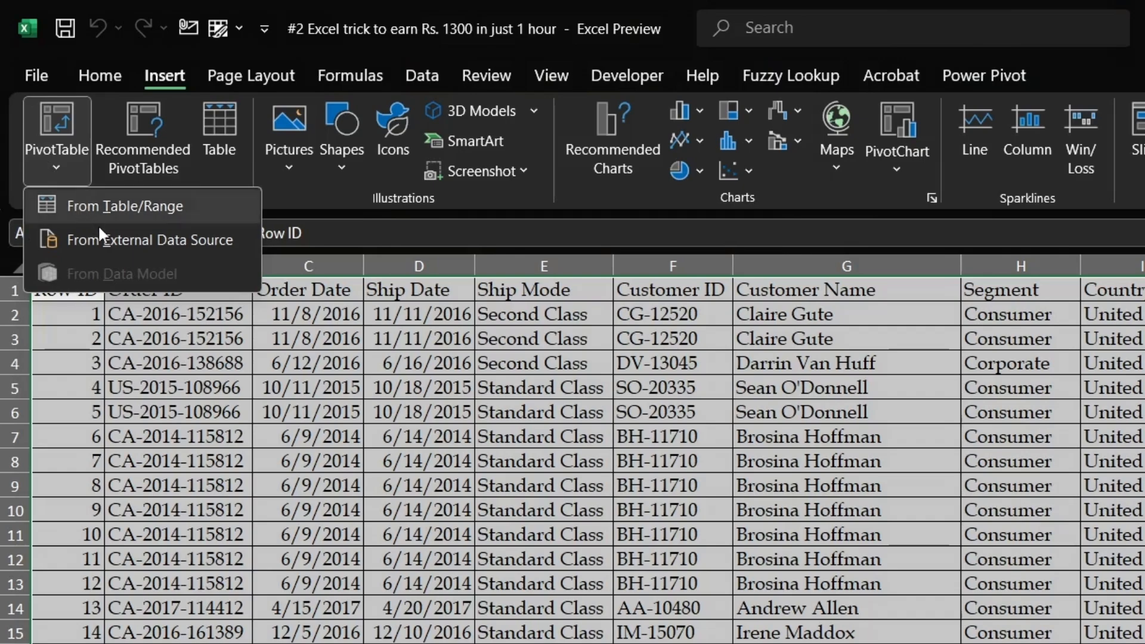
pyautogui.click(105, 210)
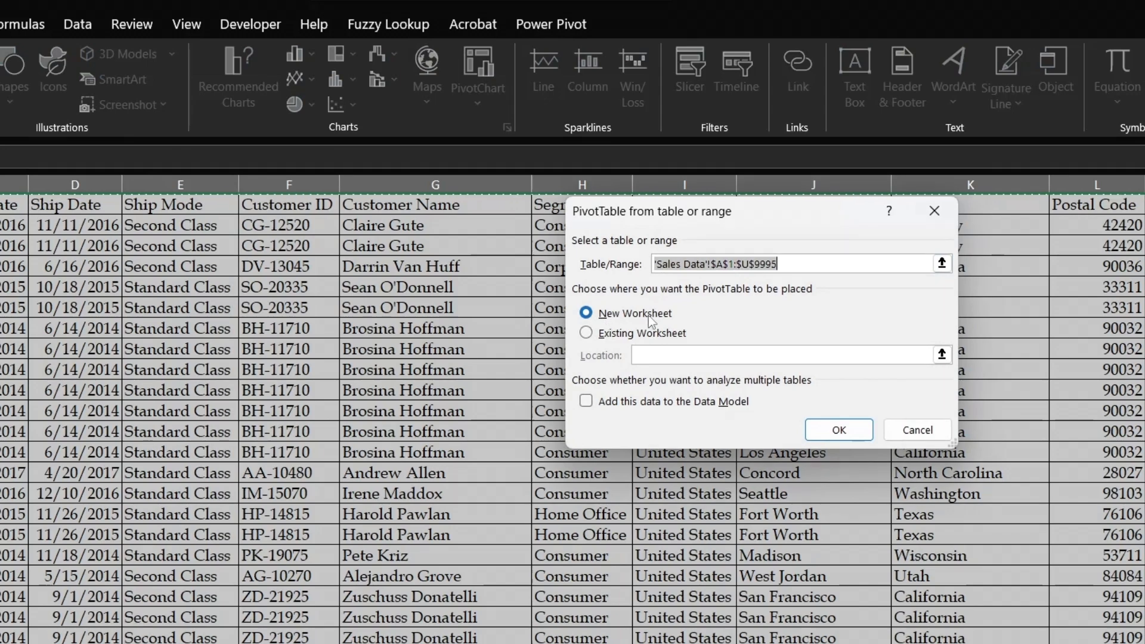
pyautogui.click(587, 334)
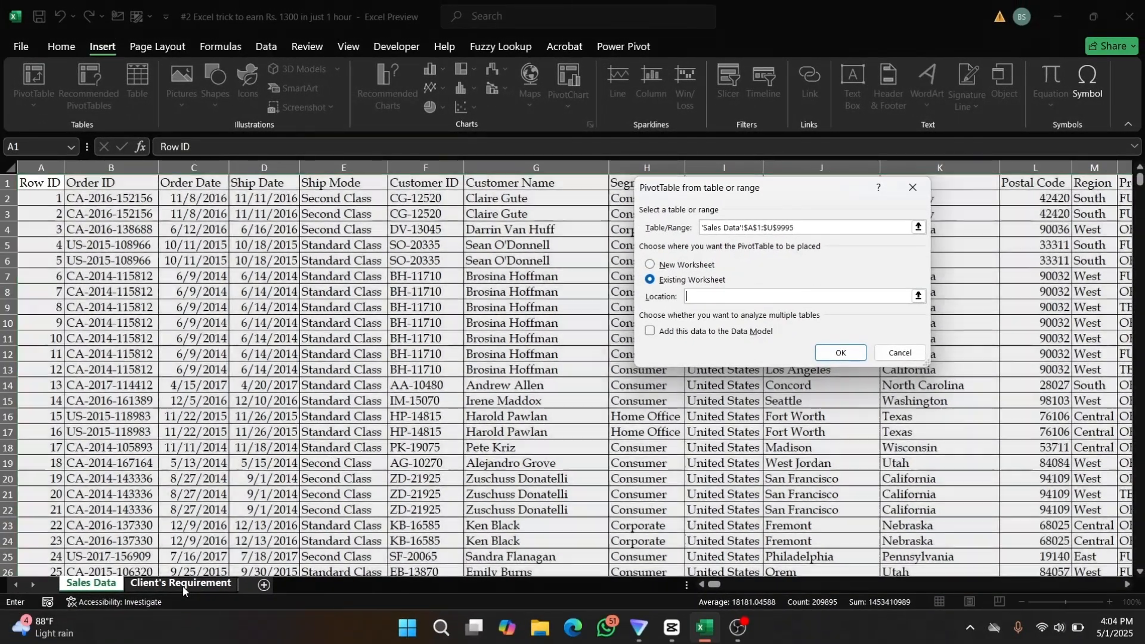
pyautogui.click(181, 584)
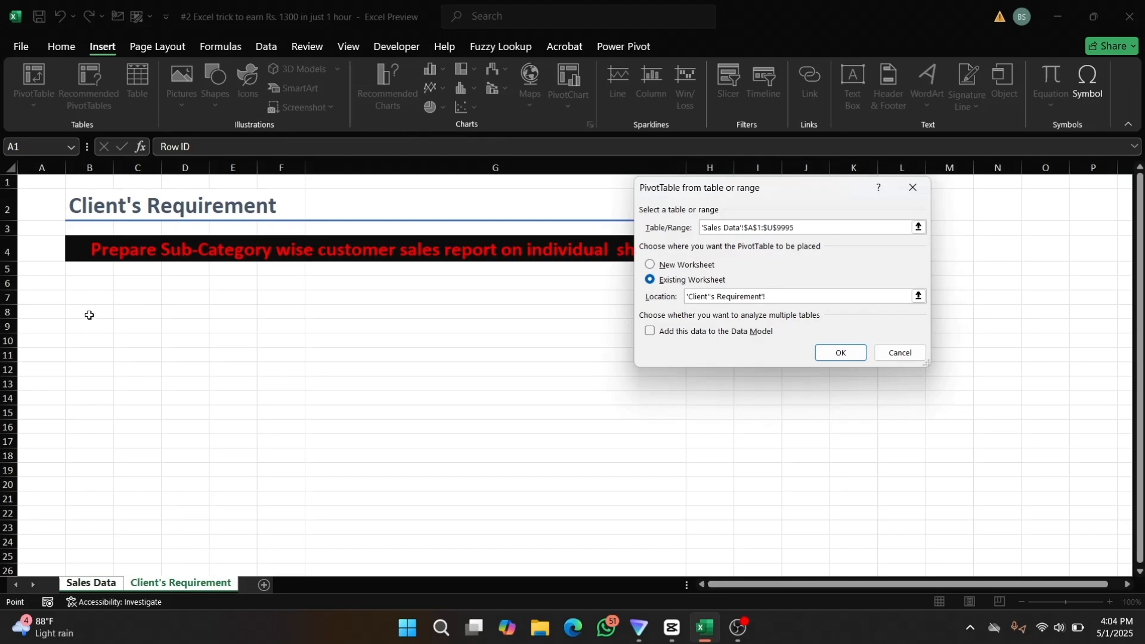
pyautogui.click(89, 315)
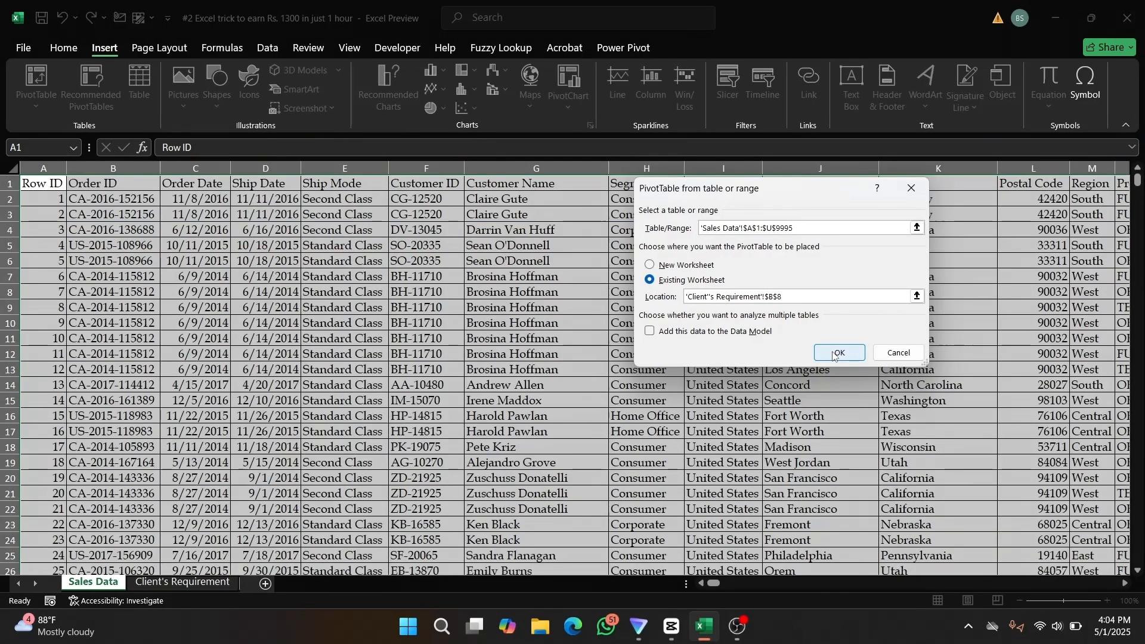
pyautogui.click(838, 353)
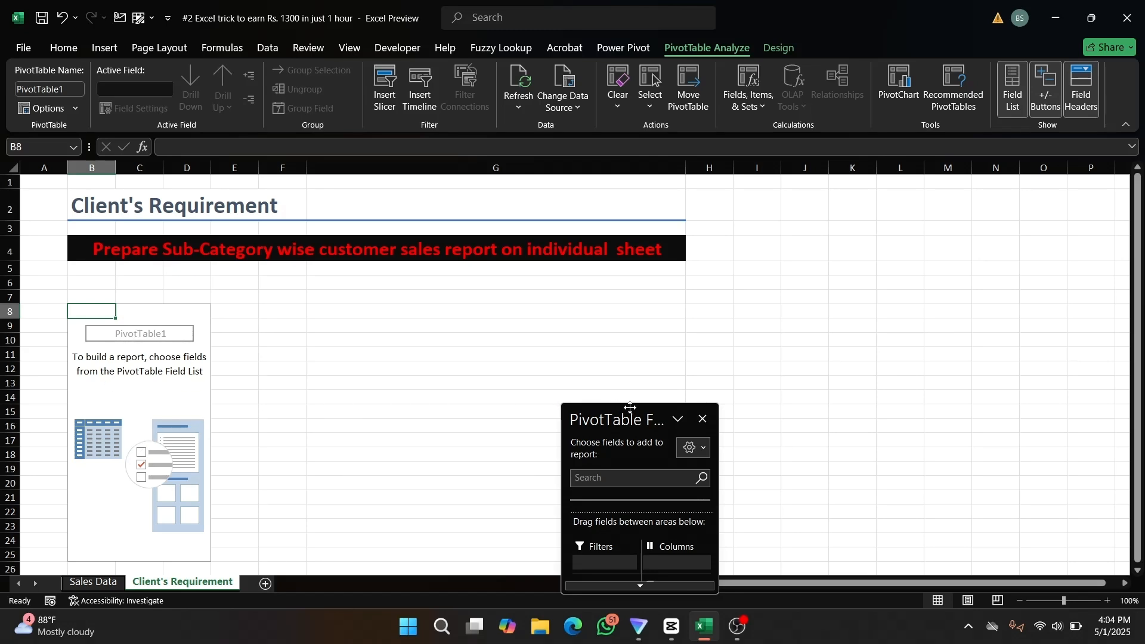
# Move the PivotTable field list clear of the report and enlarge it so the fields and all four areas show
pyautogui.moveTo(631, 408); pyautogui.dragTo(779, 205)
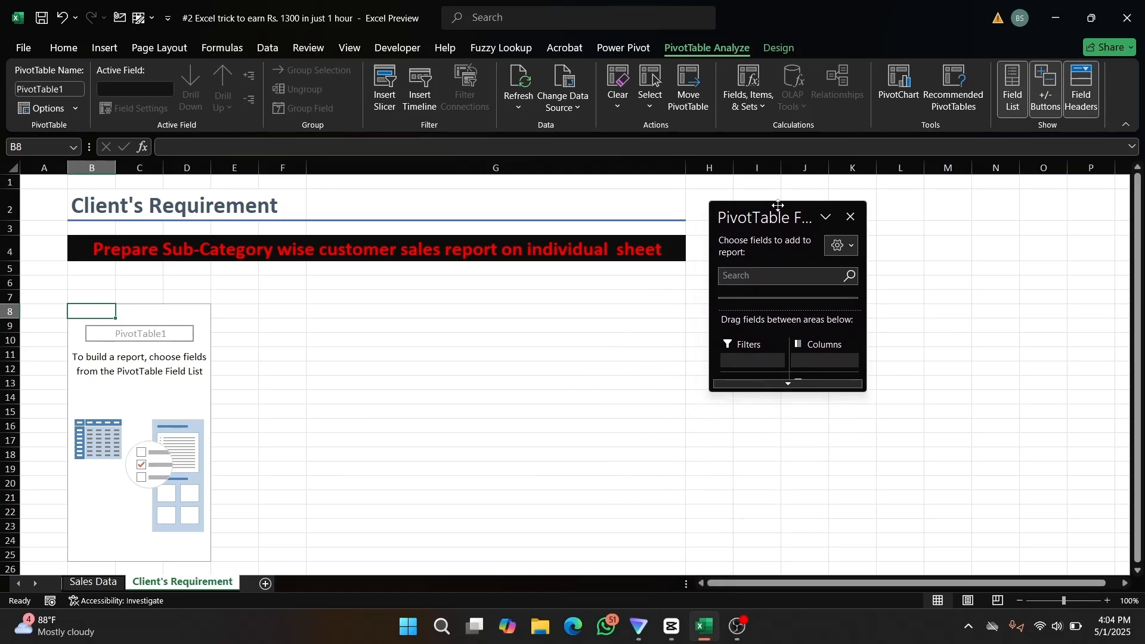
pyautogui.moveTo(863, 385); pyautogui.dragTo(1015, 570)
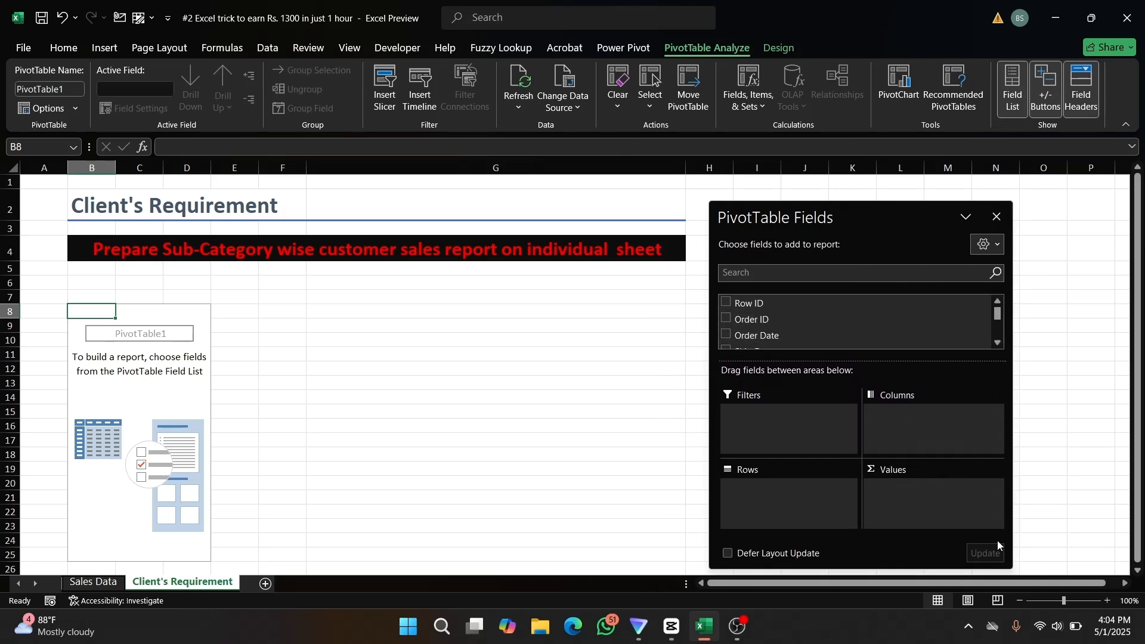
pyautogui.moveTo(862, 210); pyautogui.dragTo(886, 202)
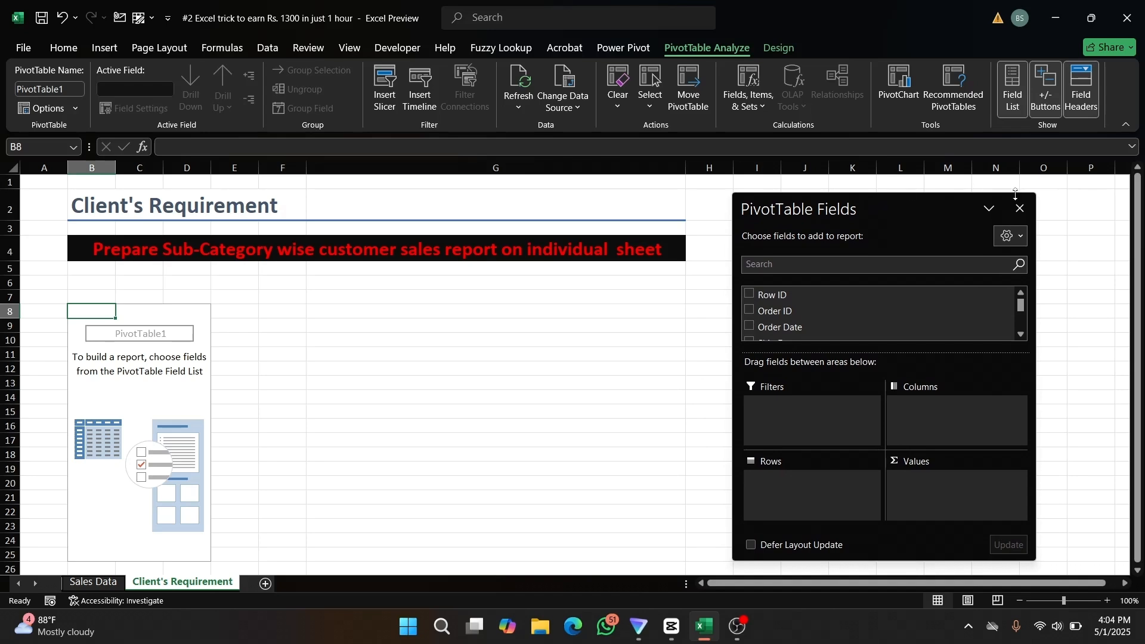
# Hide the PivotTable field list, select a cell outside and one inside the PivotTable, and show the field list again
pyautogui.click(1020, 210)
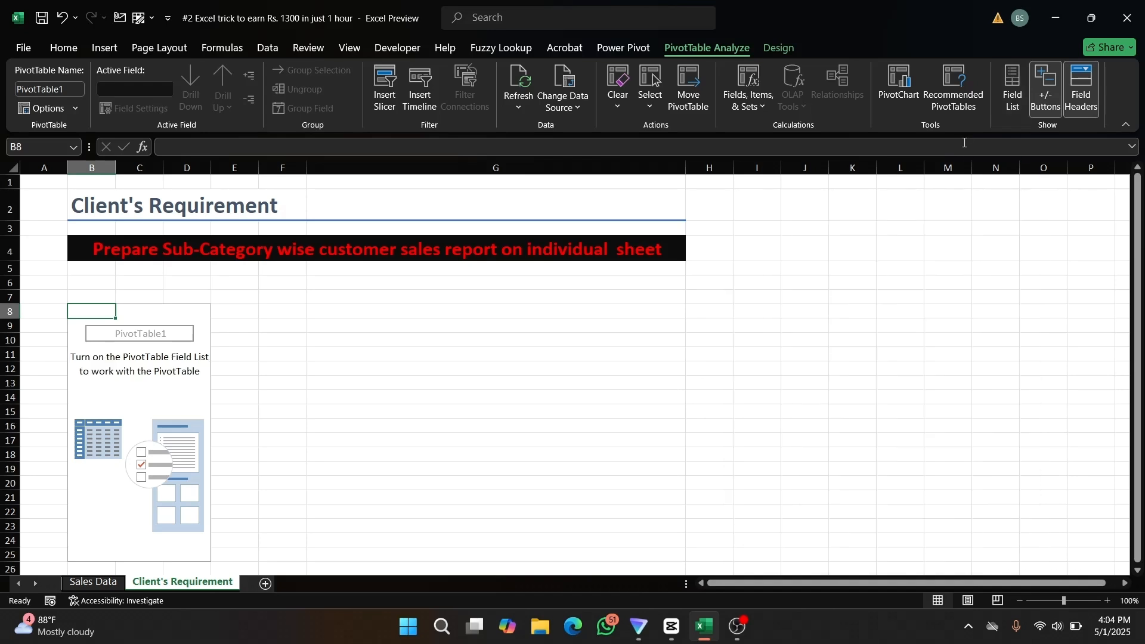
pyautogui.click(287, 365)
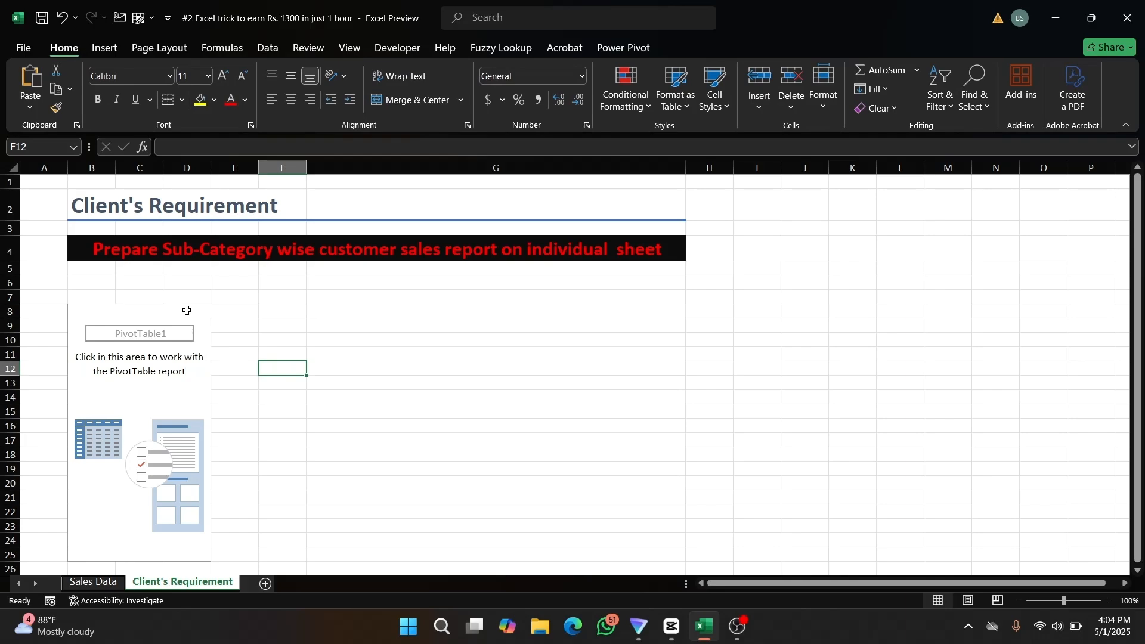
pyautogui.click(173, 316)
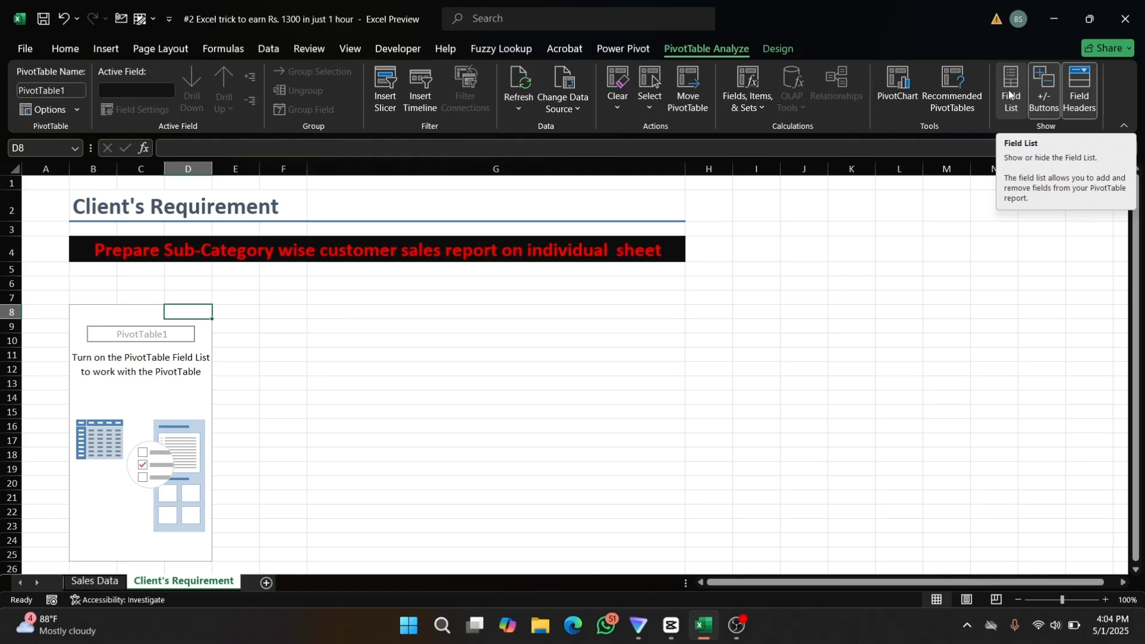
pyautogui.click(965, 146)
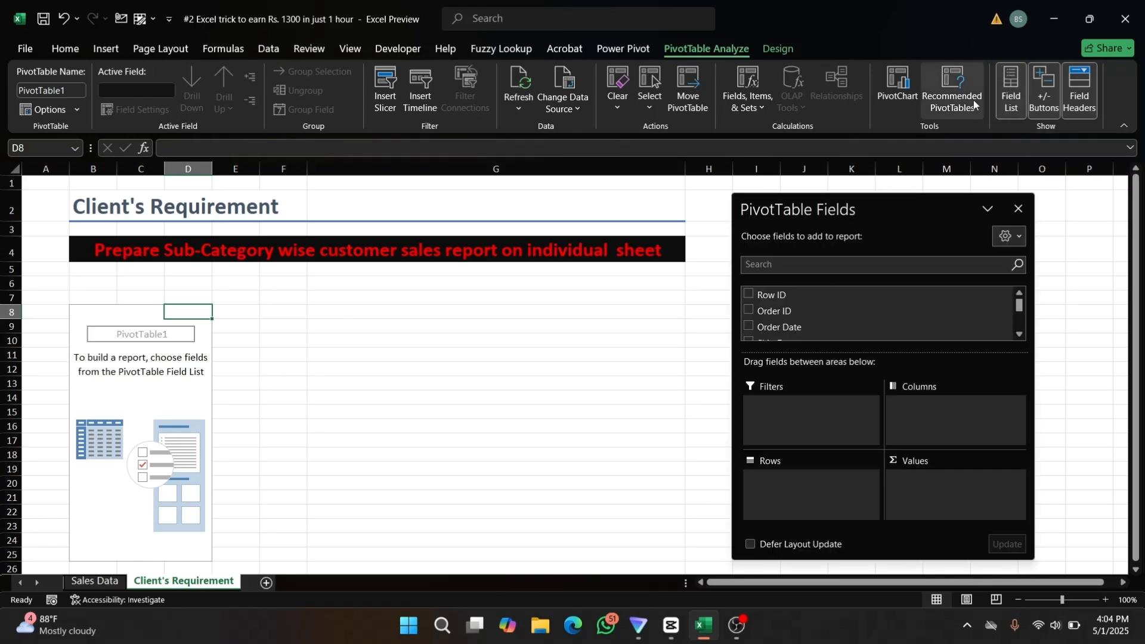
# Reposition and heighten the PivotTable field list, and add the Sales field to the Values area
pyautogui.moveTo(925, 212); pyautogui.dragTo(948, 169)
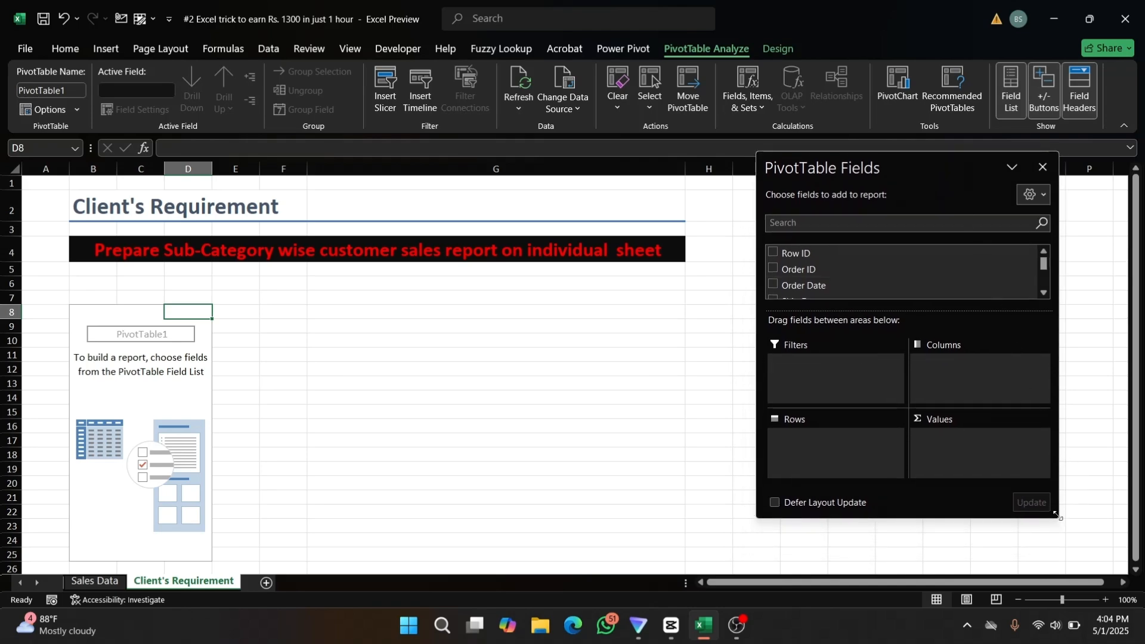
pyautogui.moveTo(1066, 517); pyautogui.dragTo(1066, 546)
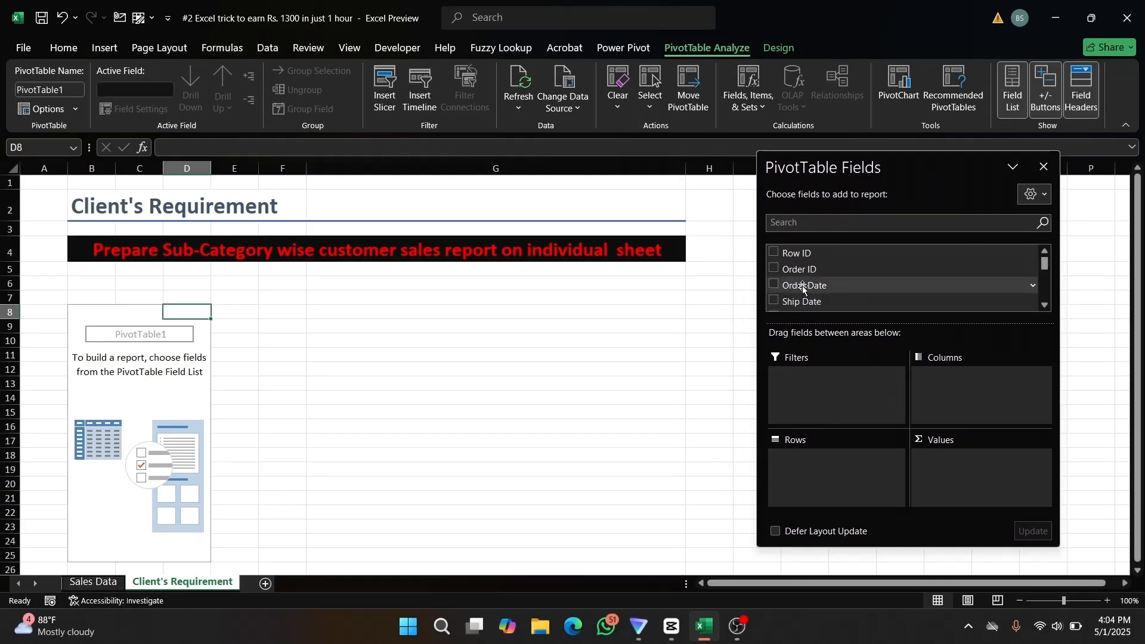
pyautogui.scroll(-3, 799, 290)
pyautogui.scroll(-10, 803, 289)
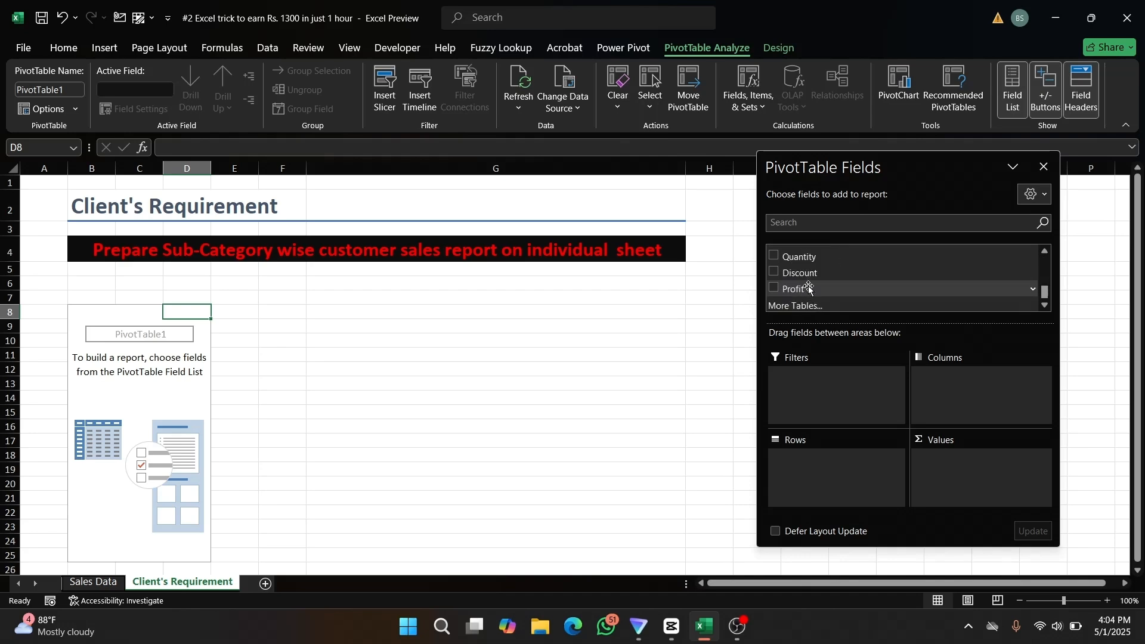
pyautogui.scroll(3, 803, 289)
pyautogui.scroll(2, 808, 285)
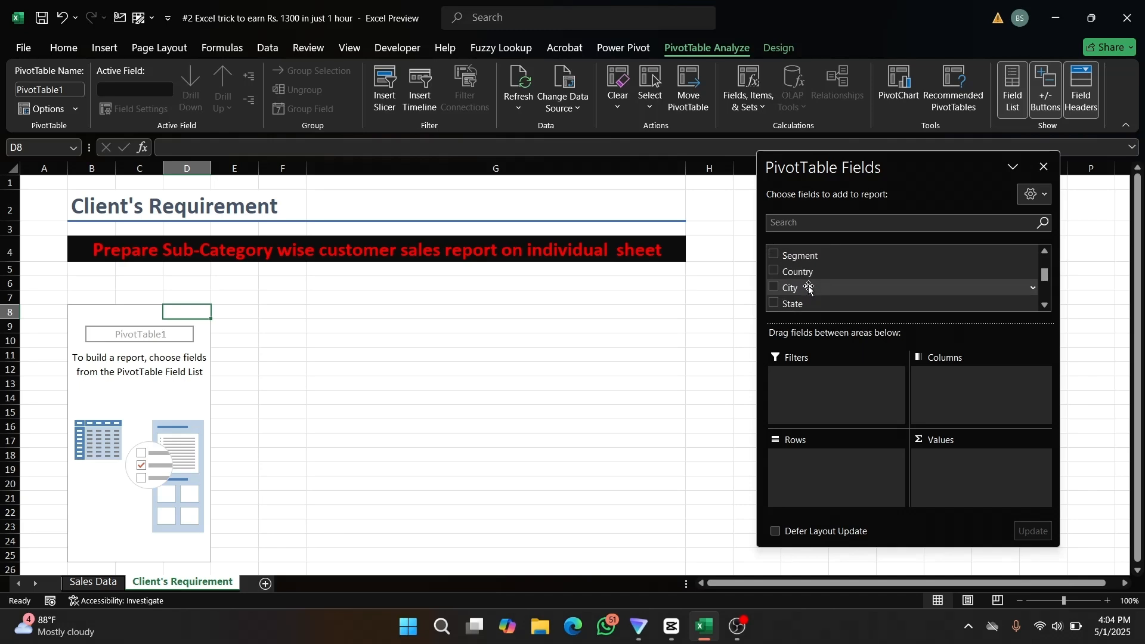
pyautogui.scroll(3, 809, 288)
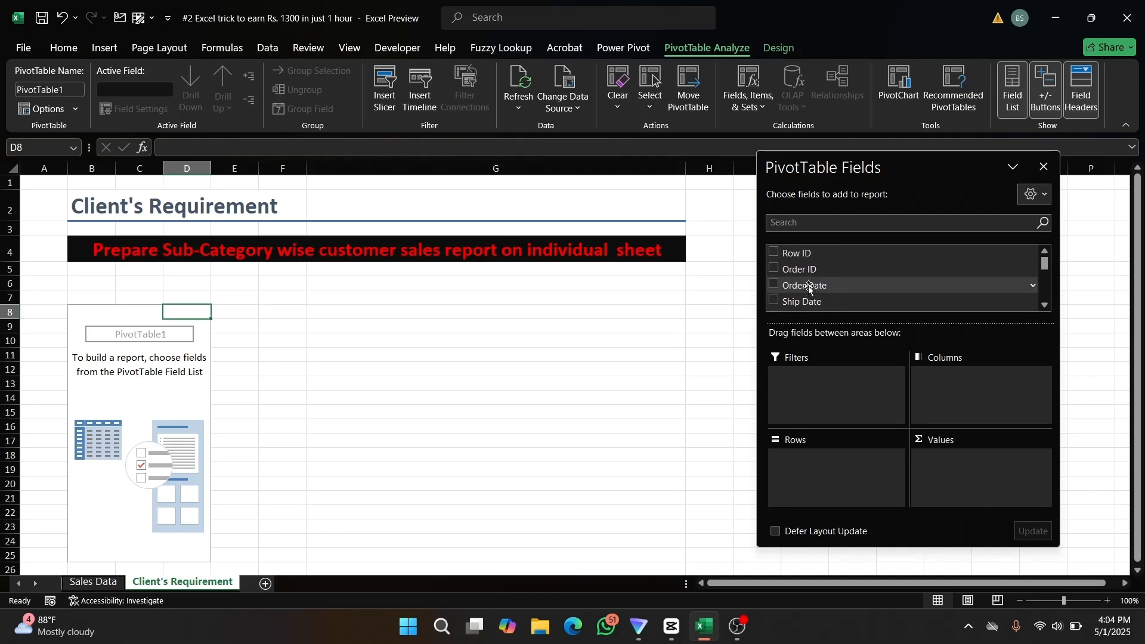
pyautogui.scroll(-3, 809, 288)
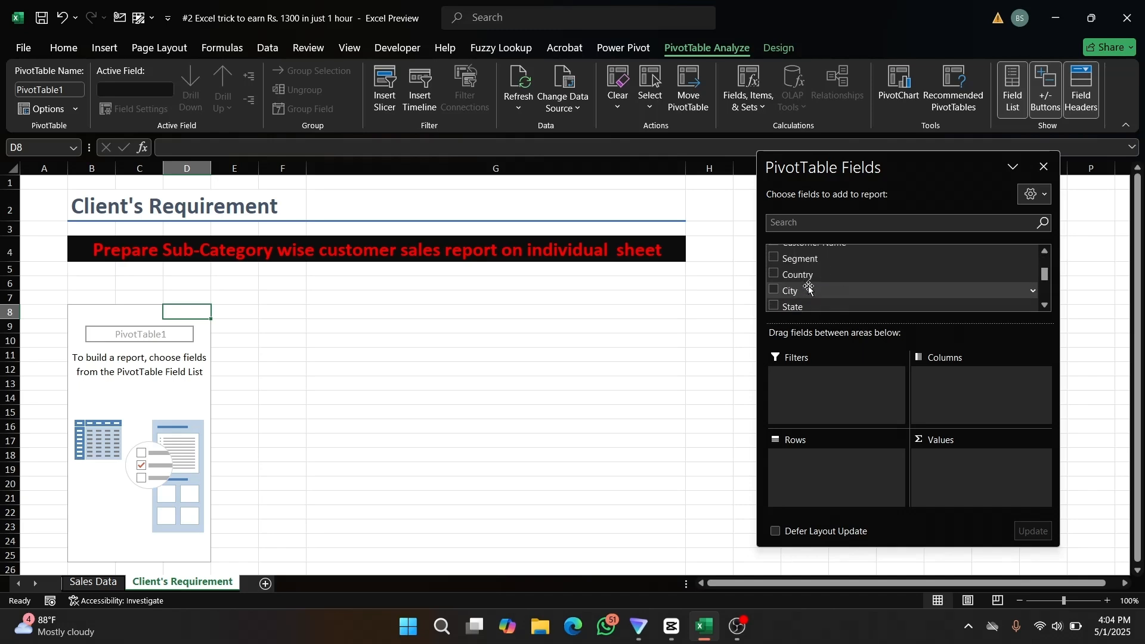
pyautogui.scroll(-4, 809, 289)
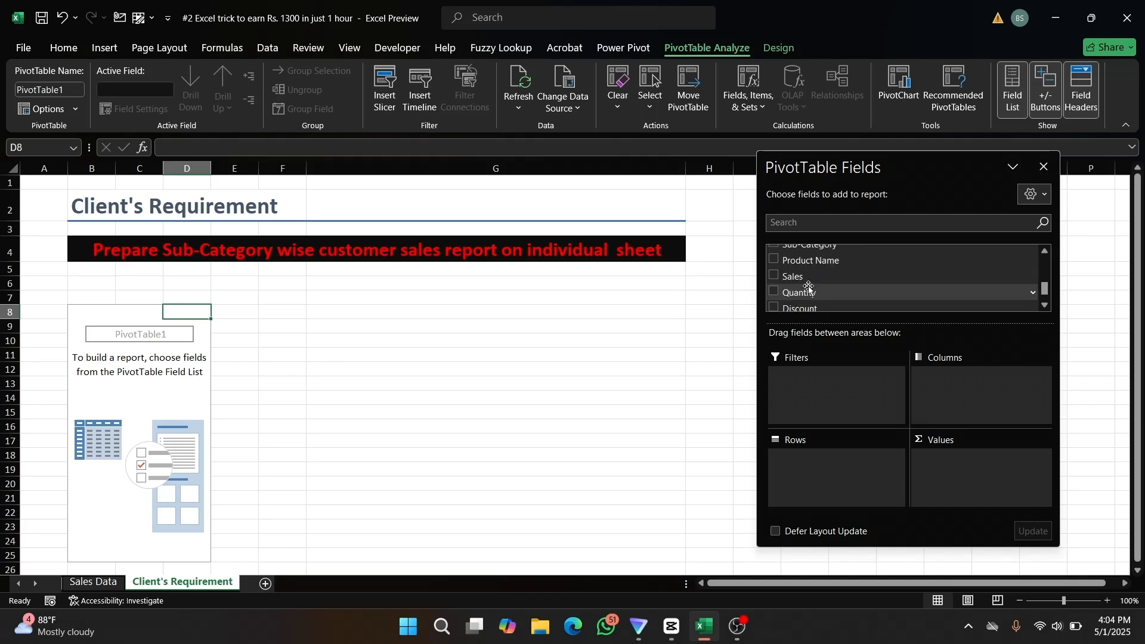
pyautogui.moveTo(810, 277); pyautogui.dragTo(948, 456)
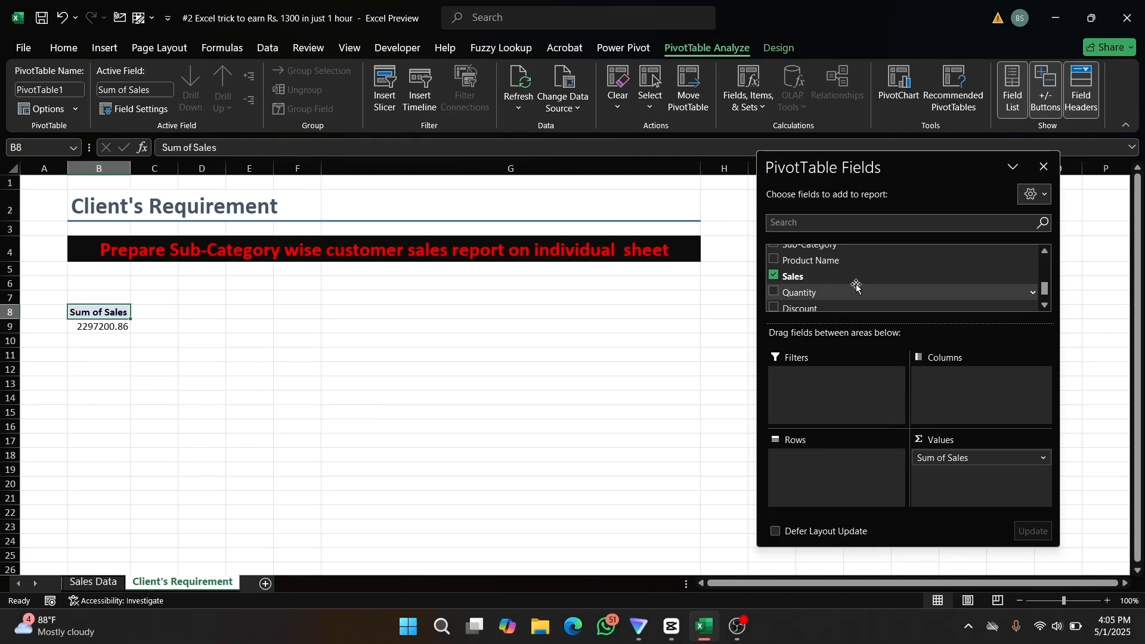
# Add the Customer Name field to the Rows area of the PivotTable
pyautogui.scroll(4, 857, 288)
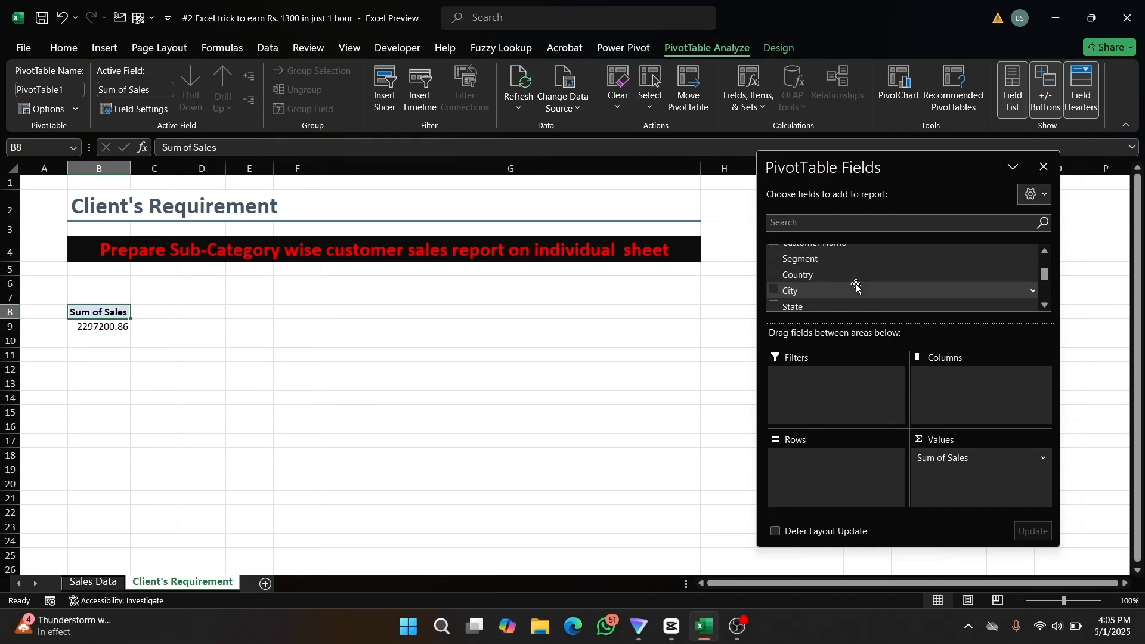
pyautogui.scroll(3, 857, 287)
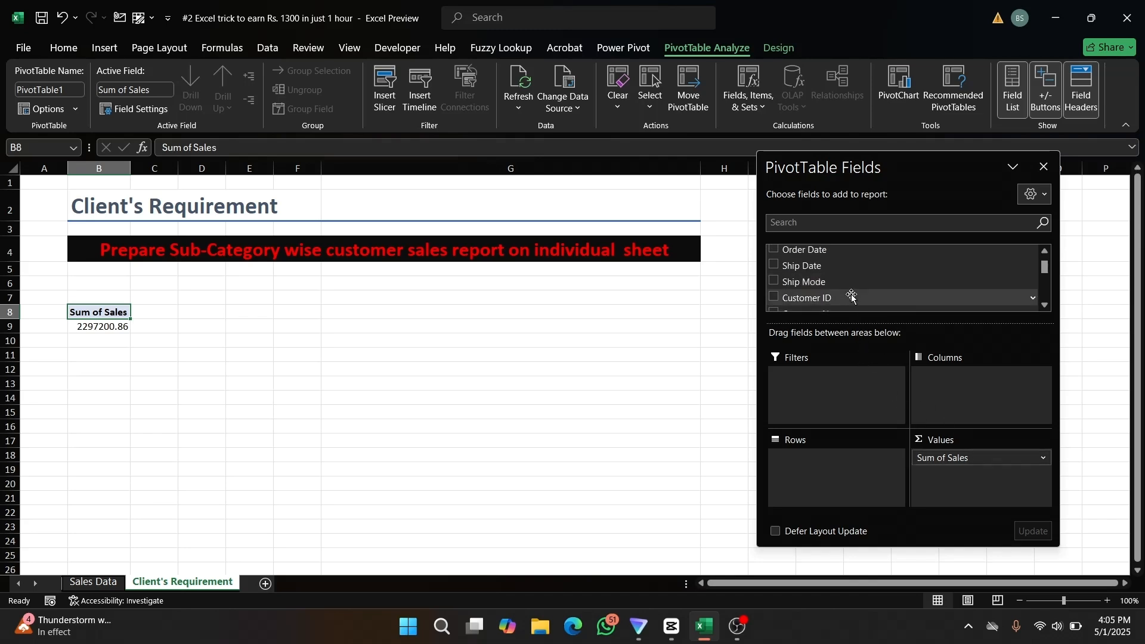
pyautogui.scroll(2, 852, 297)
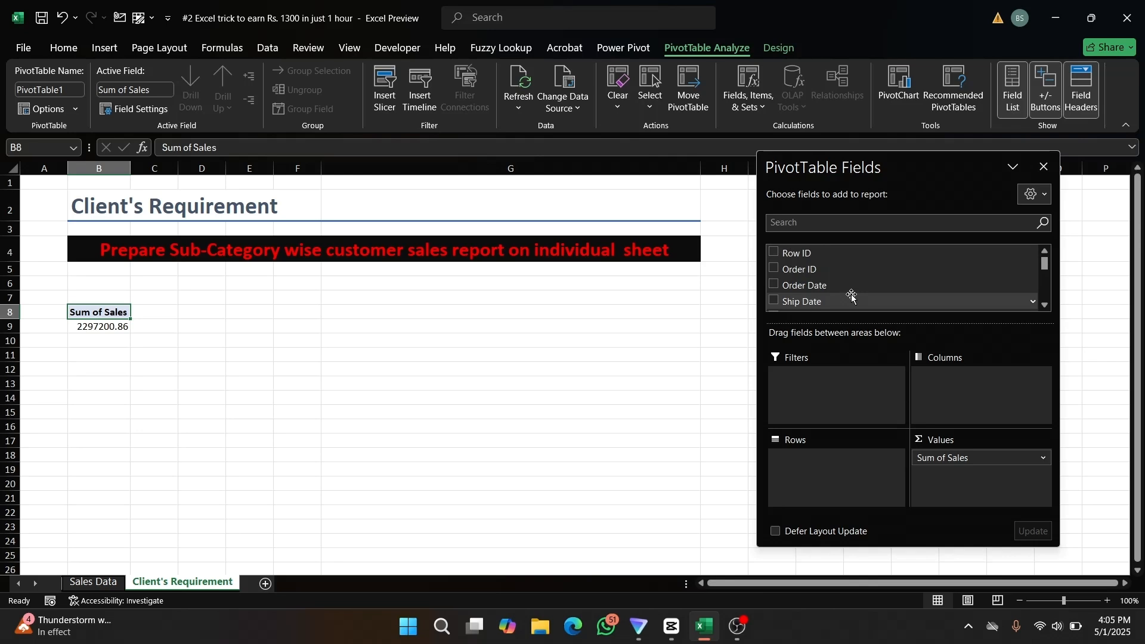
pyautogui.scroll(-3, 852, 297)
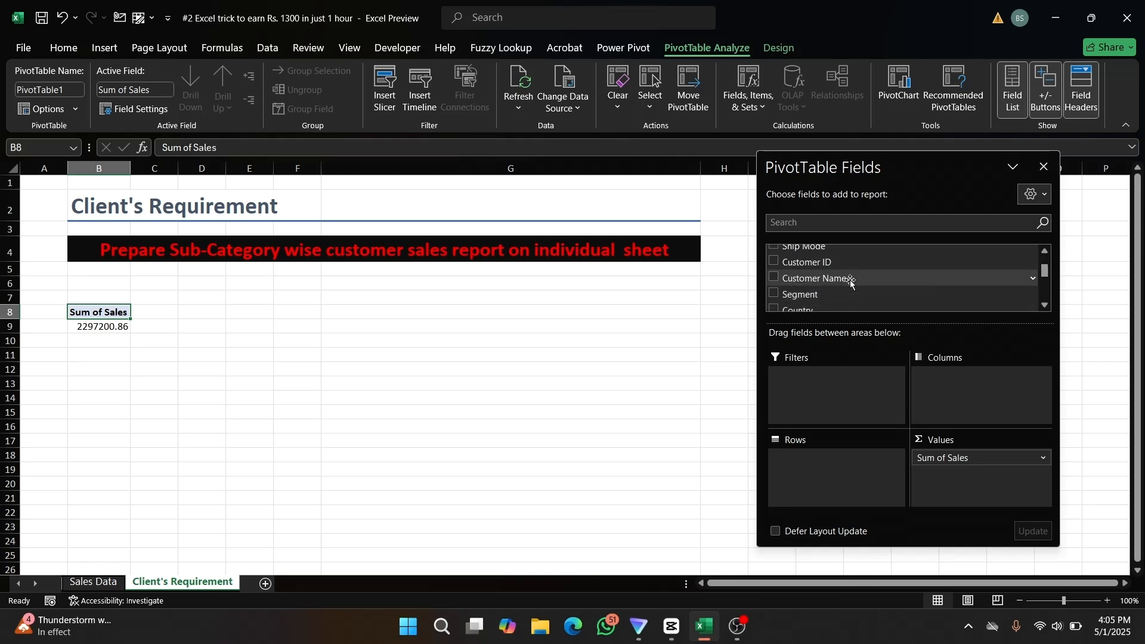
pyautogui.moveTo(852, 282); pyautogui.dragTo(840, 459)
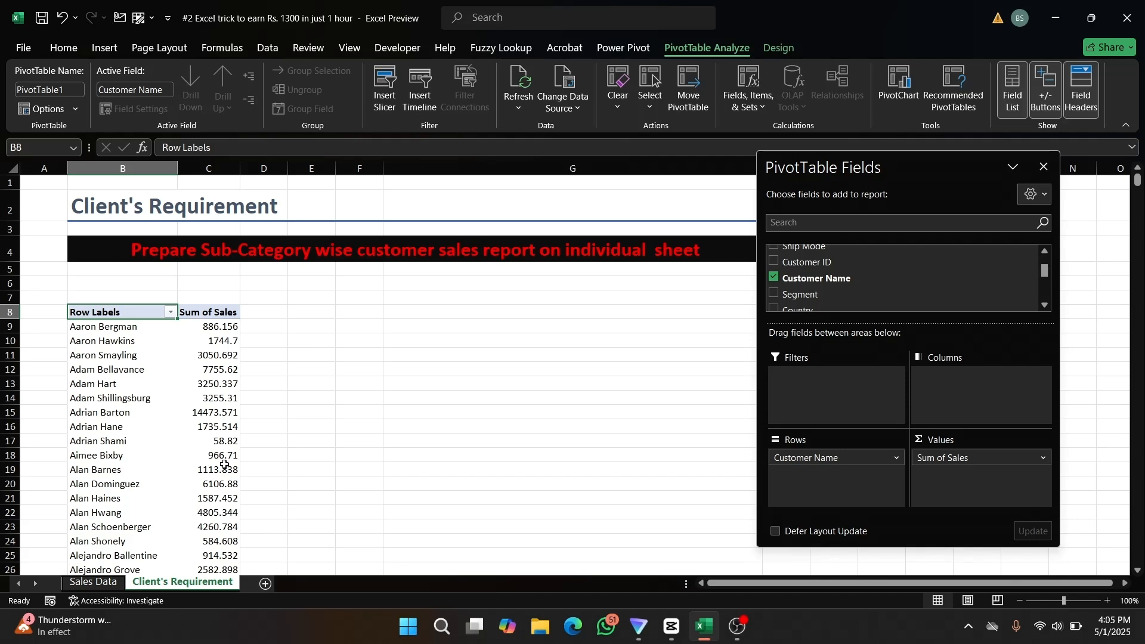
# Add the Sub-Category field to the Filters area of the PivotTable
pyautogui.scroll(-1, 831, 273)
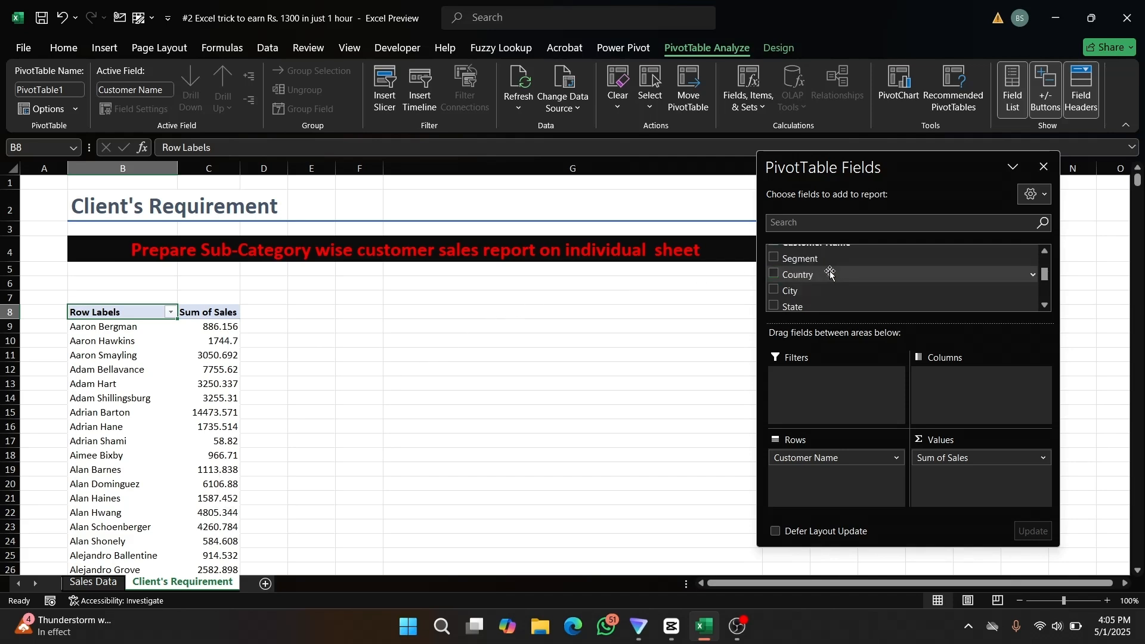
pyautogui.scroll(-1, 831, 273)
pyautogui.scroll(-5, 831, 274)
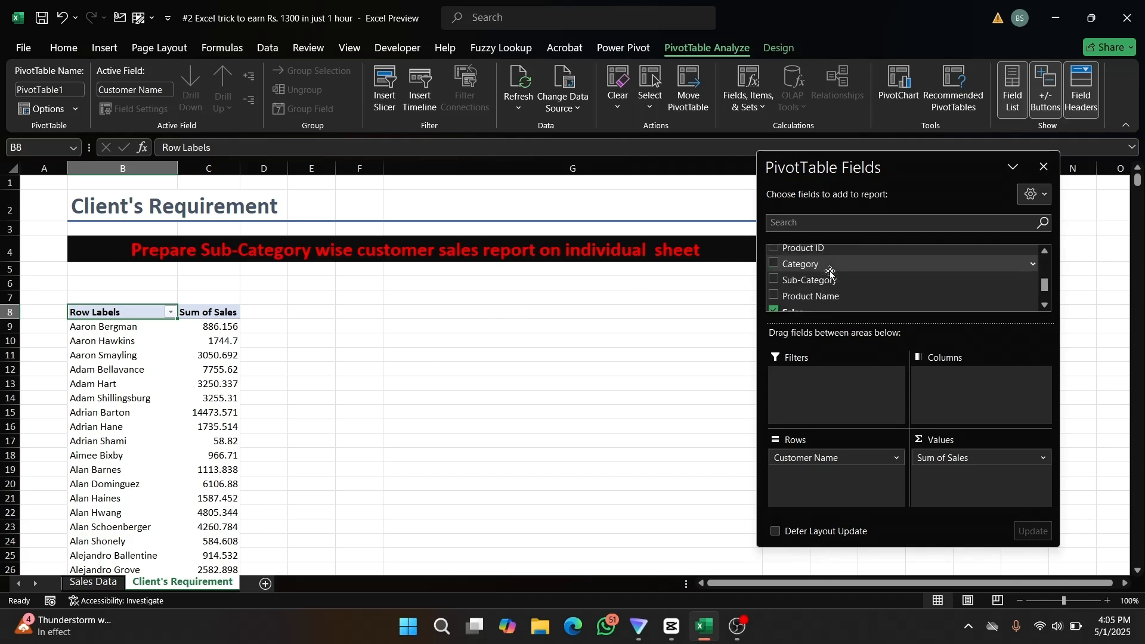
pyautogui.scroll(3, 831, 273)
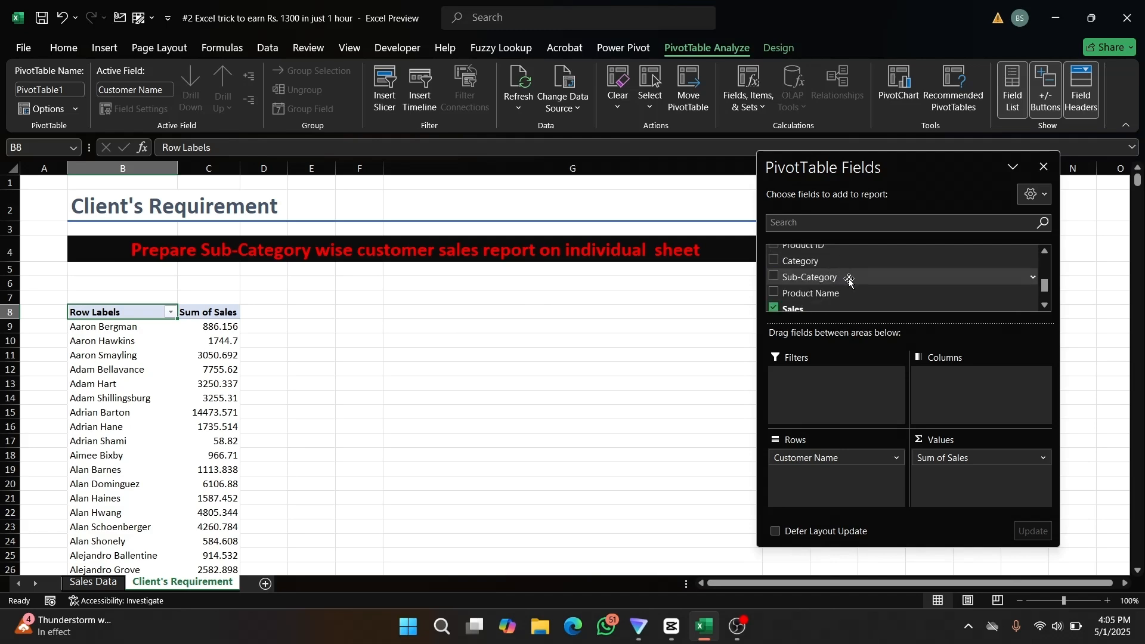
pyautogui.moveTo(850, 280); pyautogui.dragTo(847, 379)
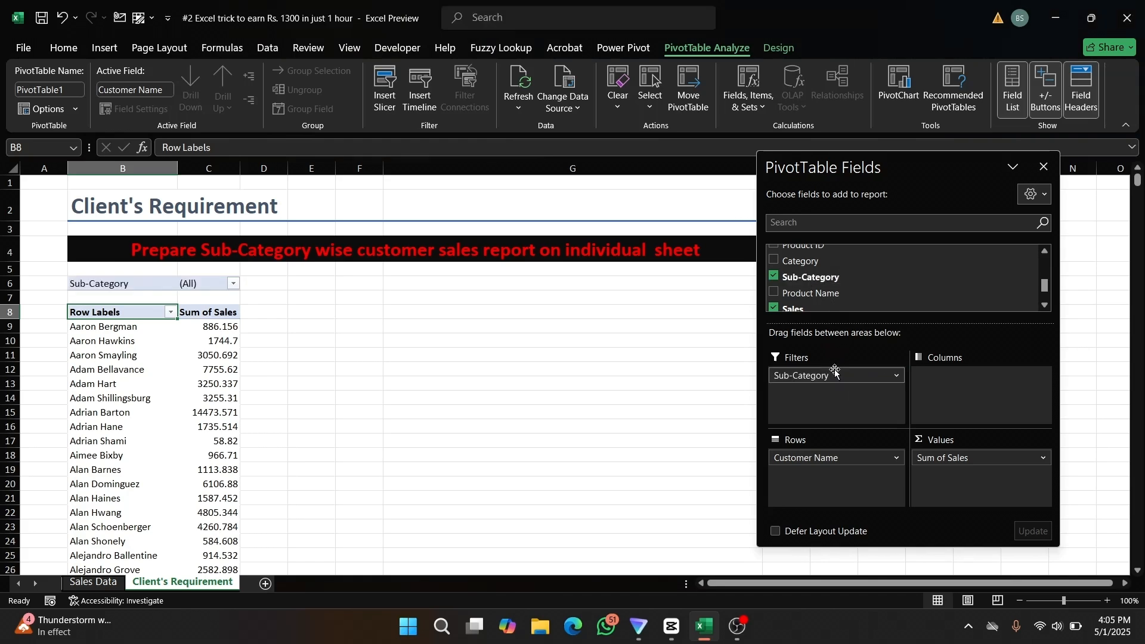
# Look through all the items in the PivotTable's Sub-Category report filter and close the list without choosing any
pyautogui.click(233, 284)
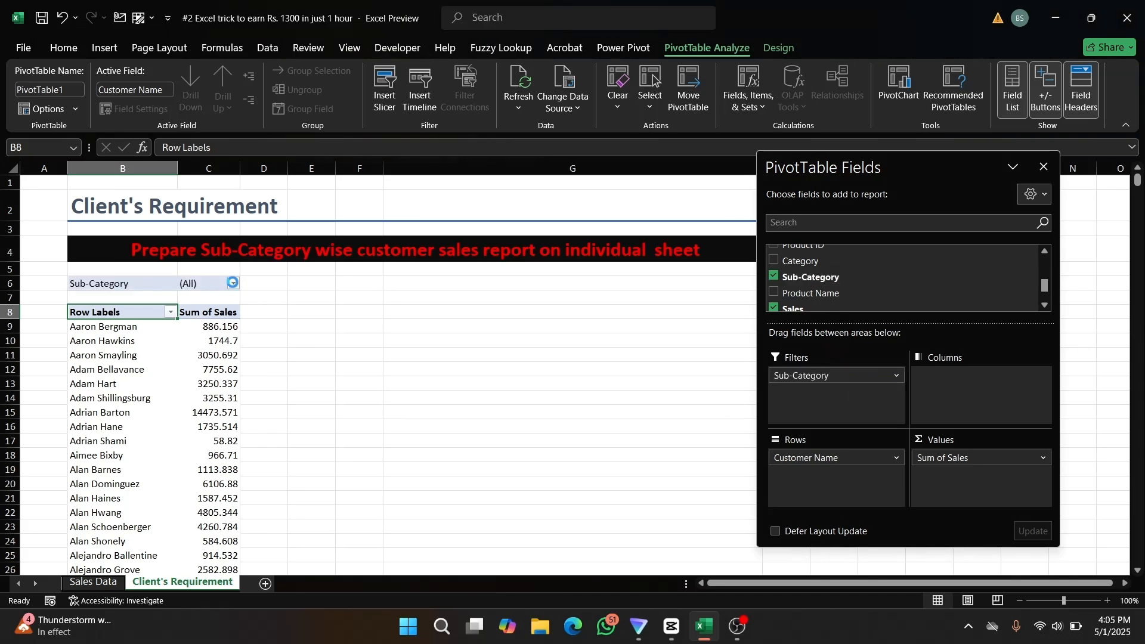
pyautogui.scroll(-5, 107, 368)
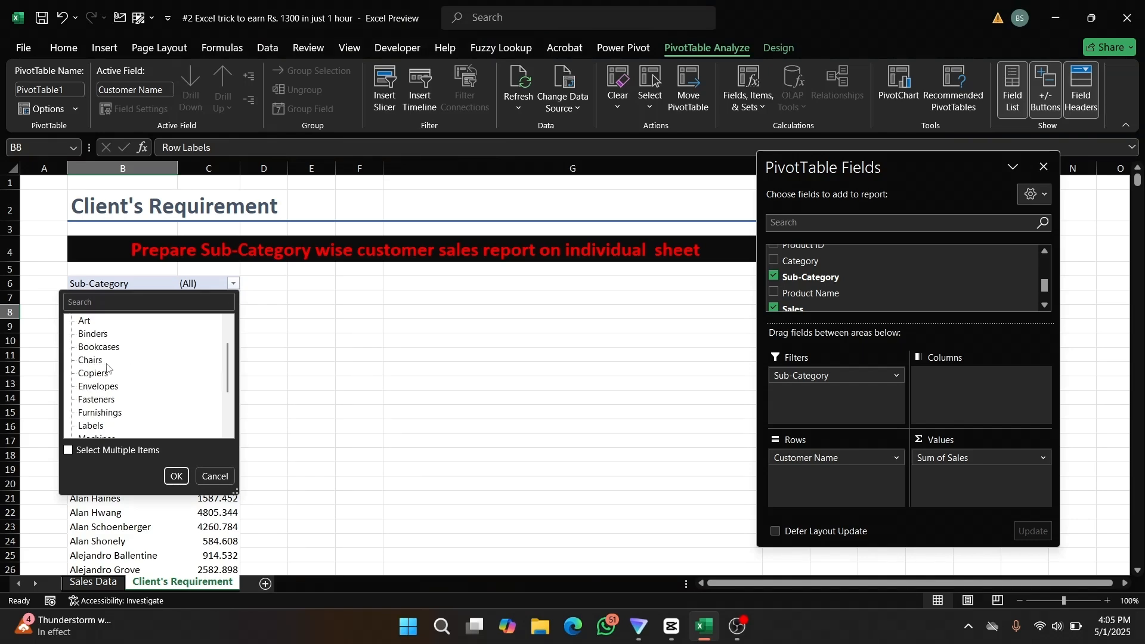
pyautogui.scroll(5, 107, 369)
pyautogui.scroll(-5, 106, 368)
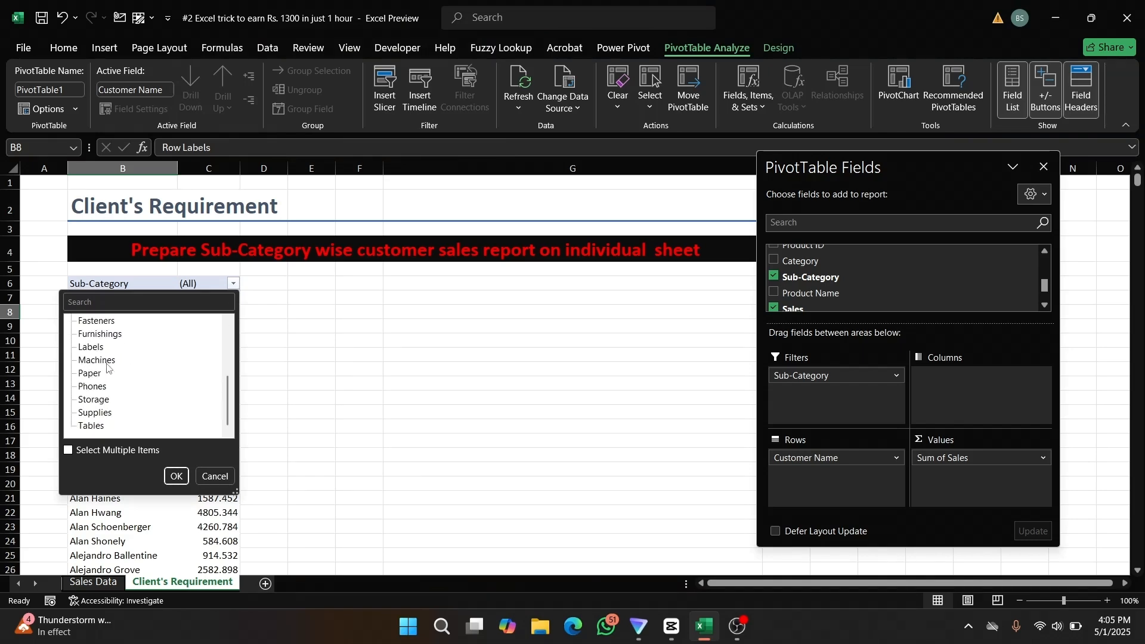
pyautogui.scroll(5, 113, 373)
pyautogui.click(218, 476)
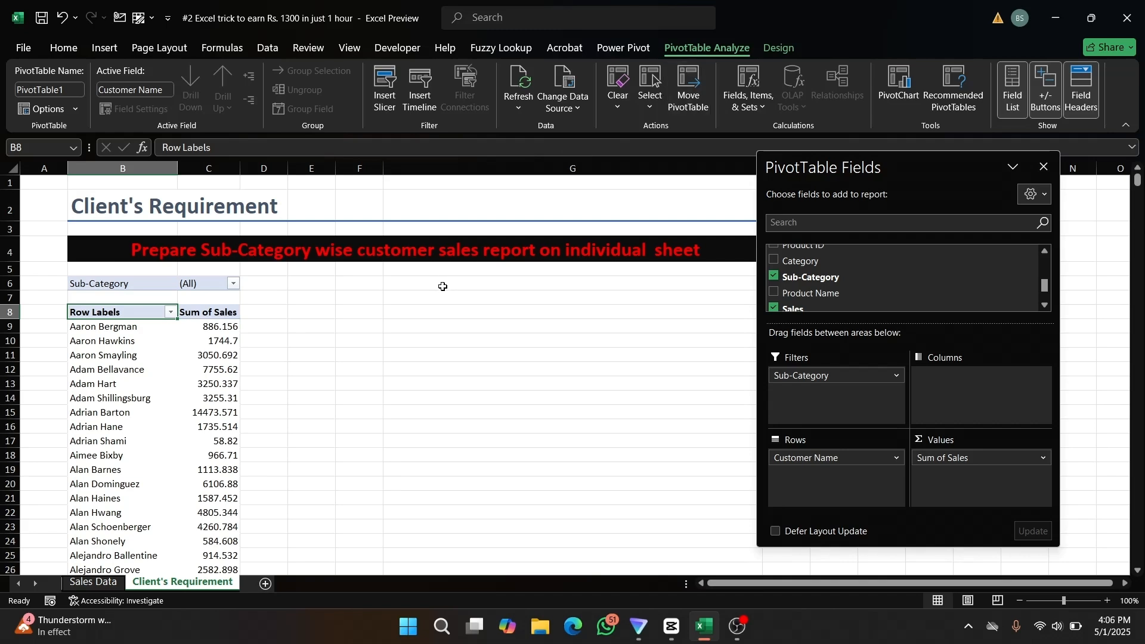
# Generate a separate sheet for each Sub-Category with Show Report Filter Pages, and open the Appliances sheet
pyautogui.click(204, 341)
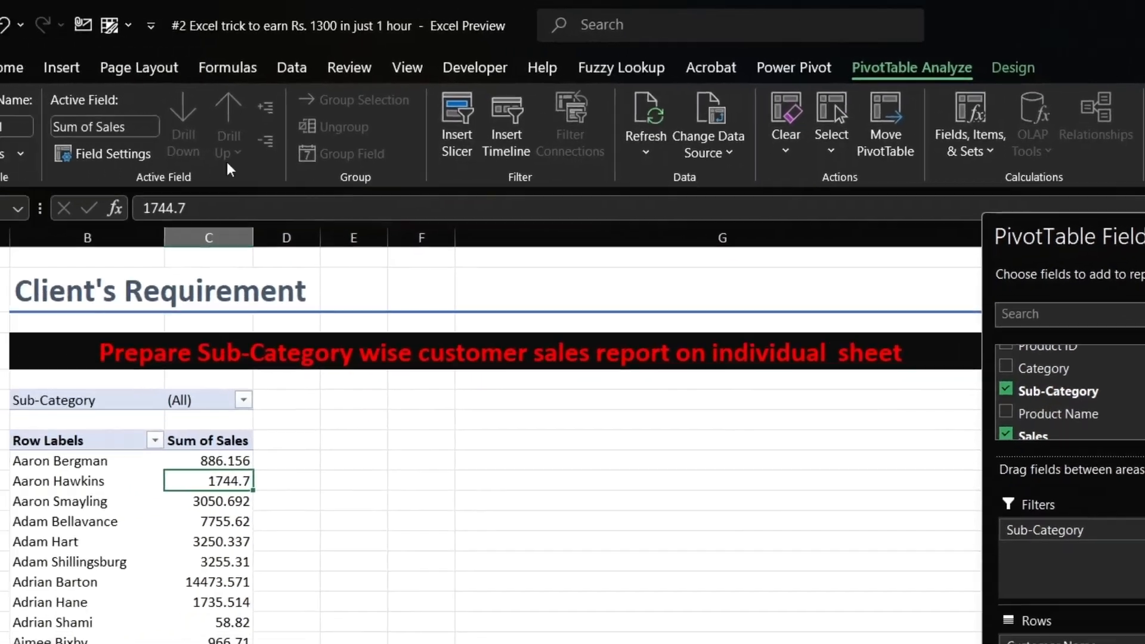
pyautogui.click(101, 152)
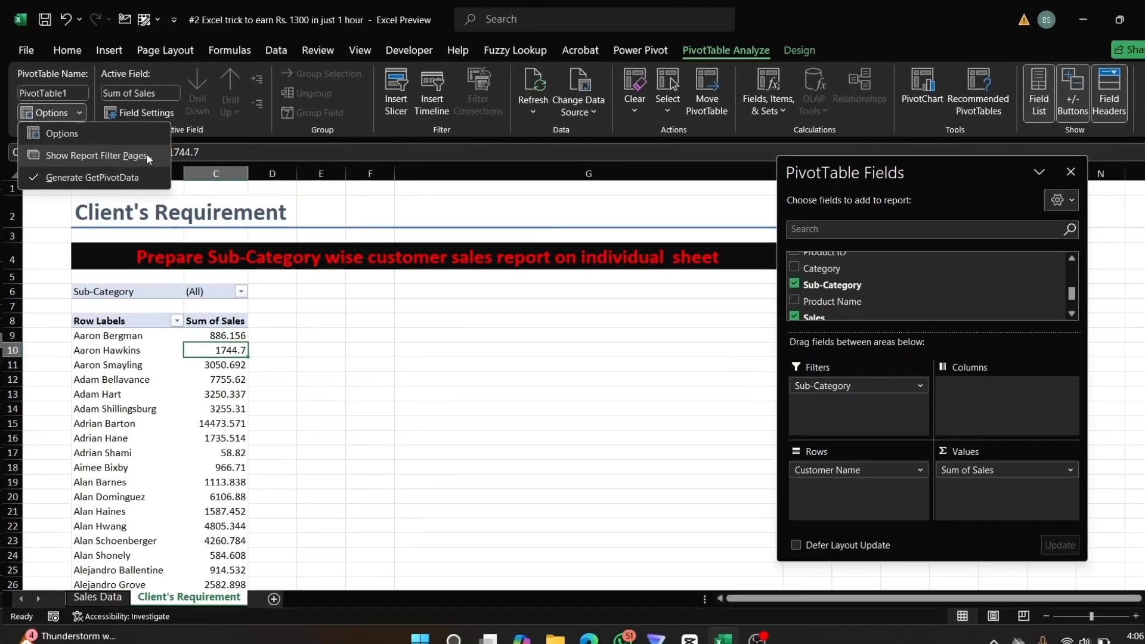
pyautogui.click(156, 166)
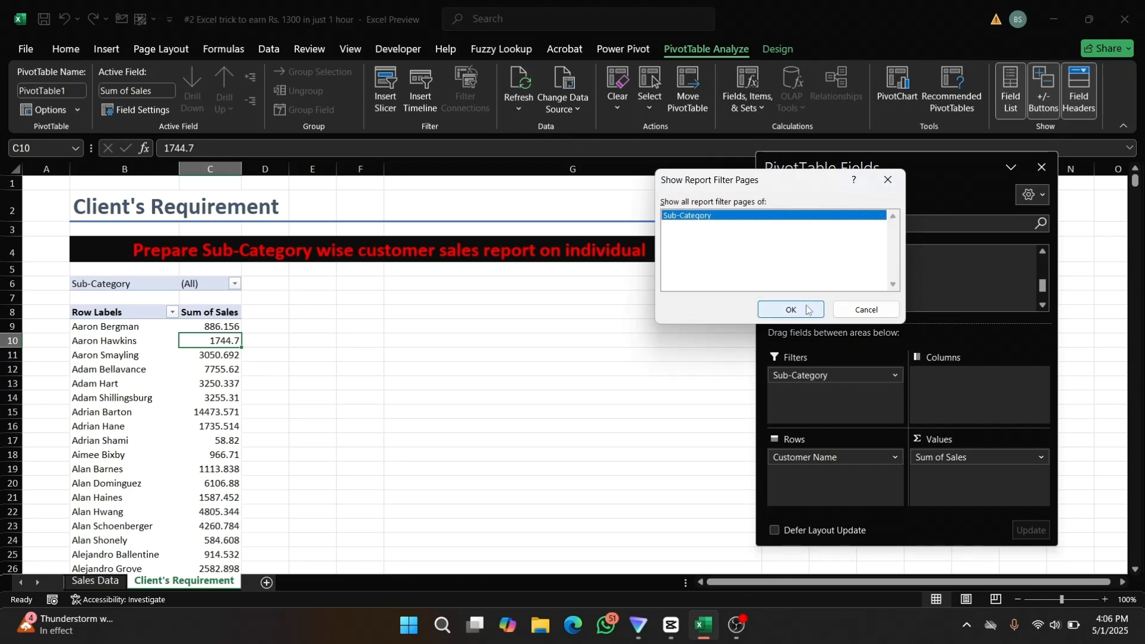
pyautogui.click(792, 309)
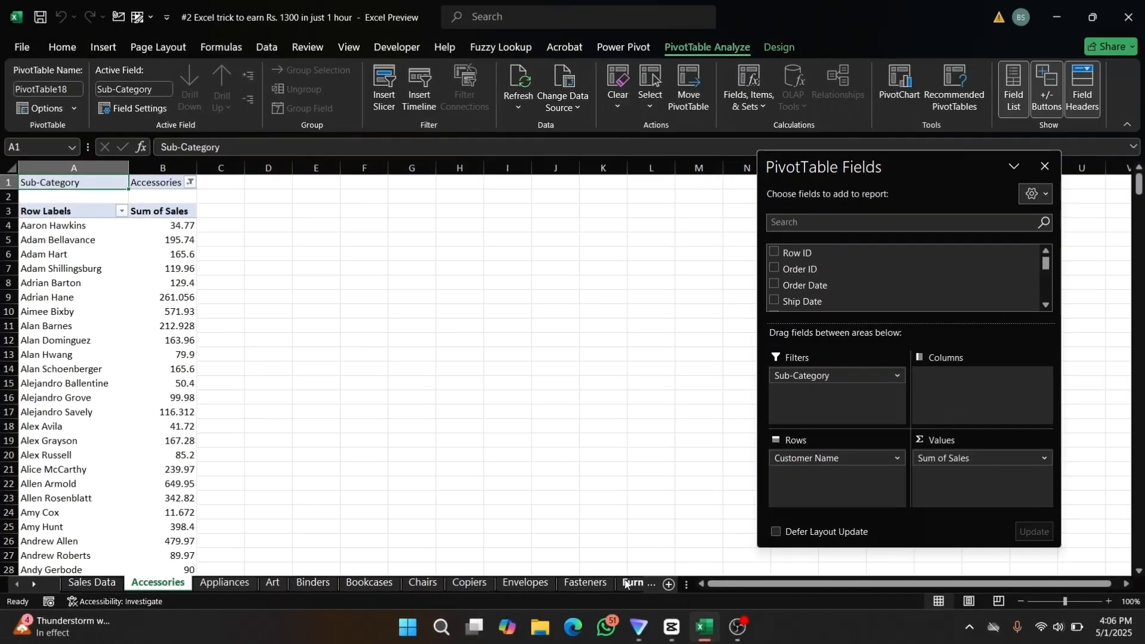
pyautogui.click(238, 583)
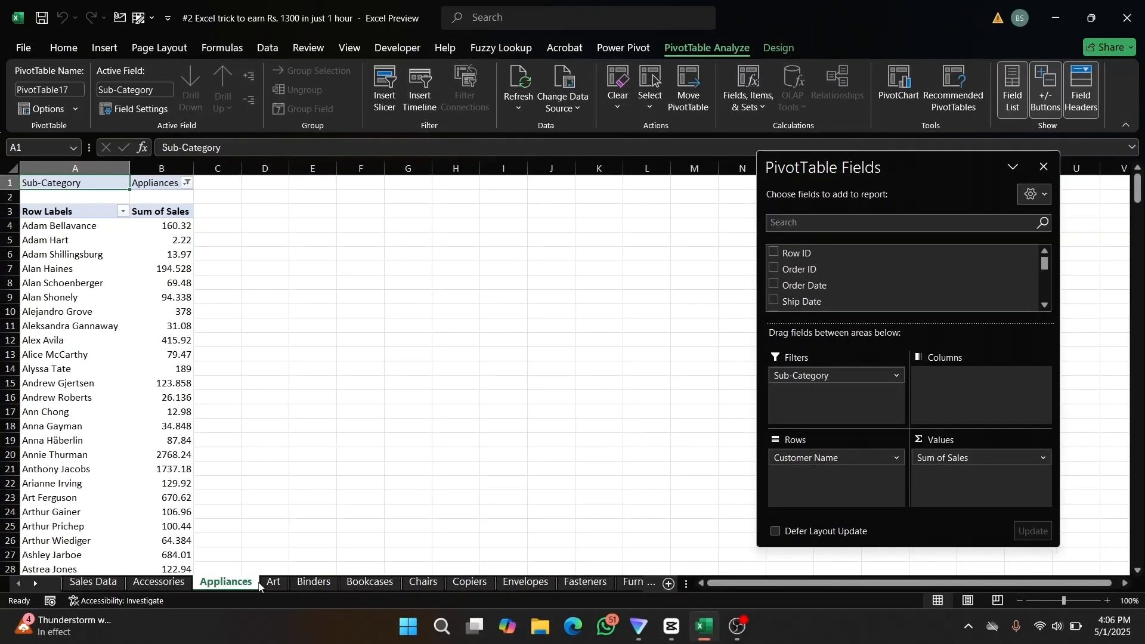